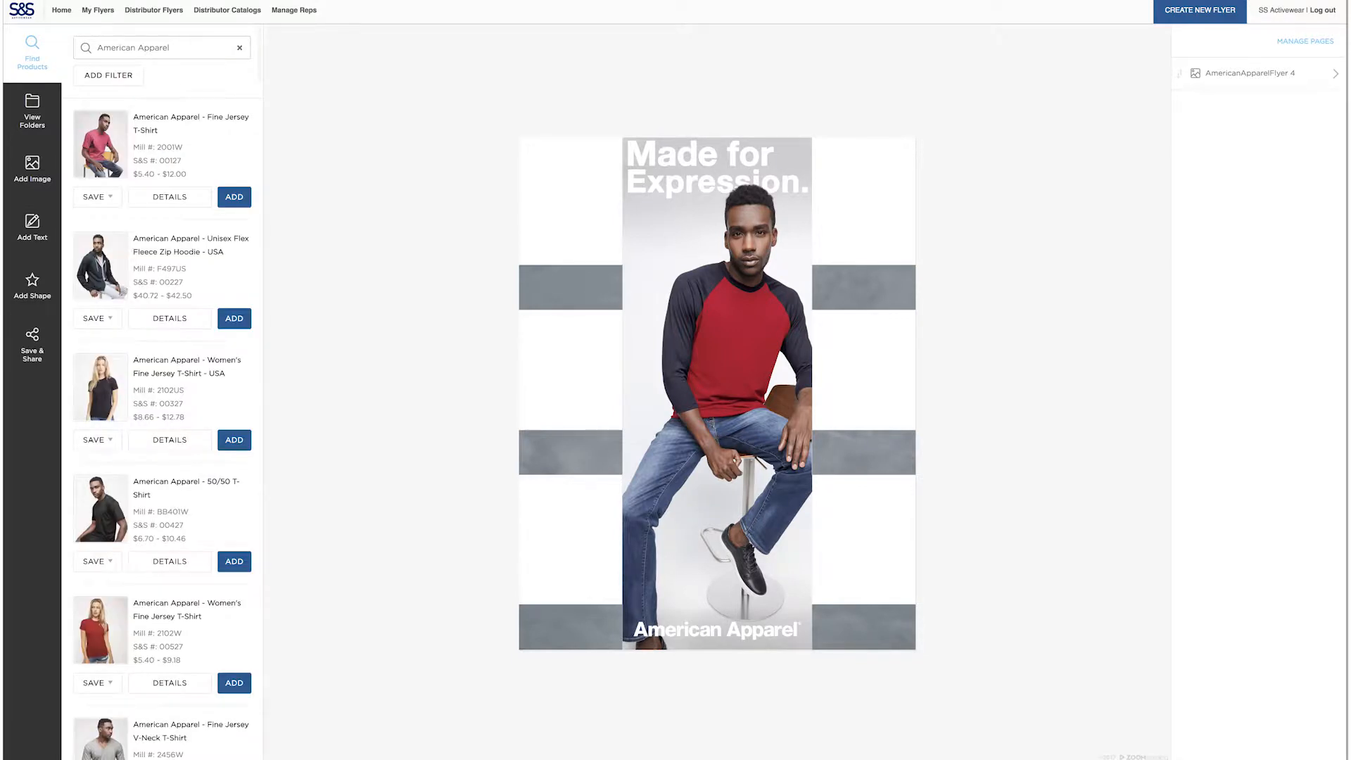
# Place the American Apparel Fine Jersey Tank product on the flyer and exclude its description
pyautogui.scroll(-7, 155, 233)
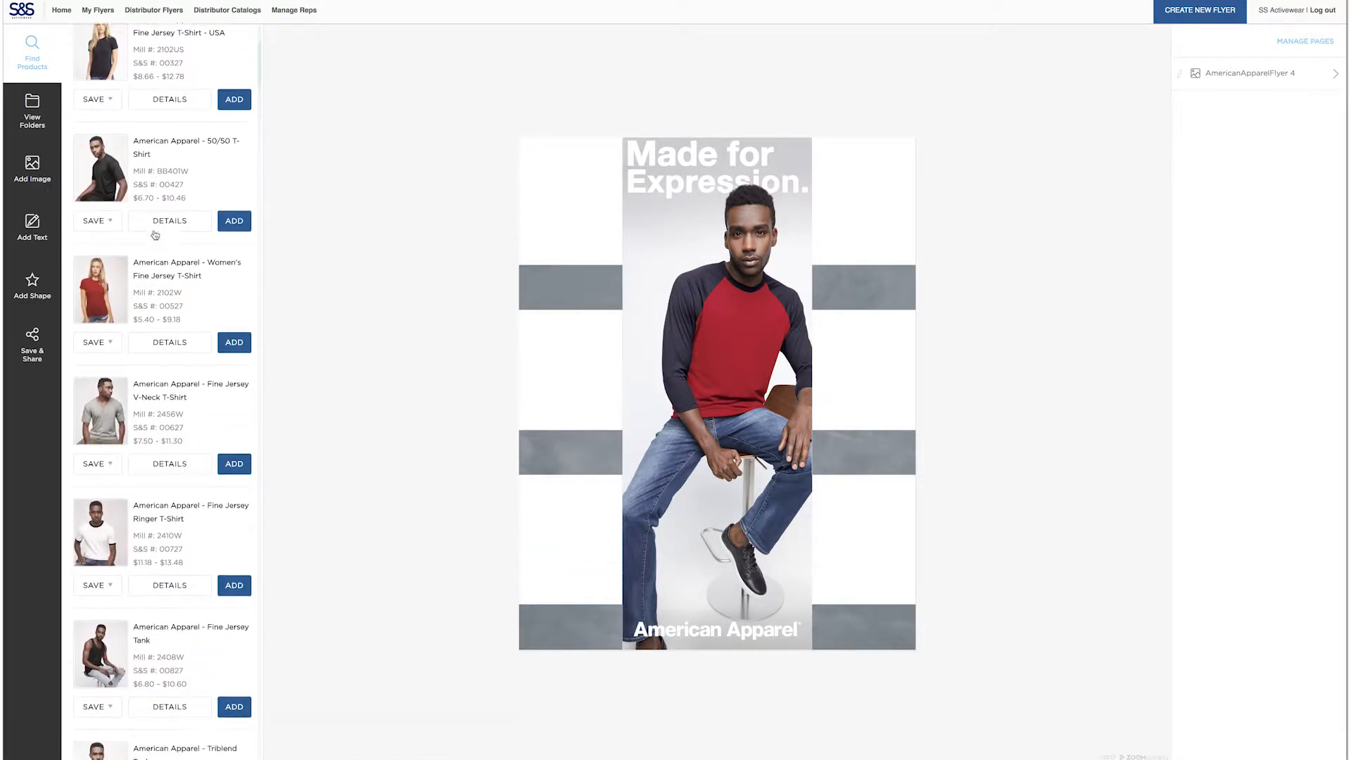
pyautogui.scroll(-2, 155, 234)
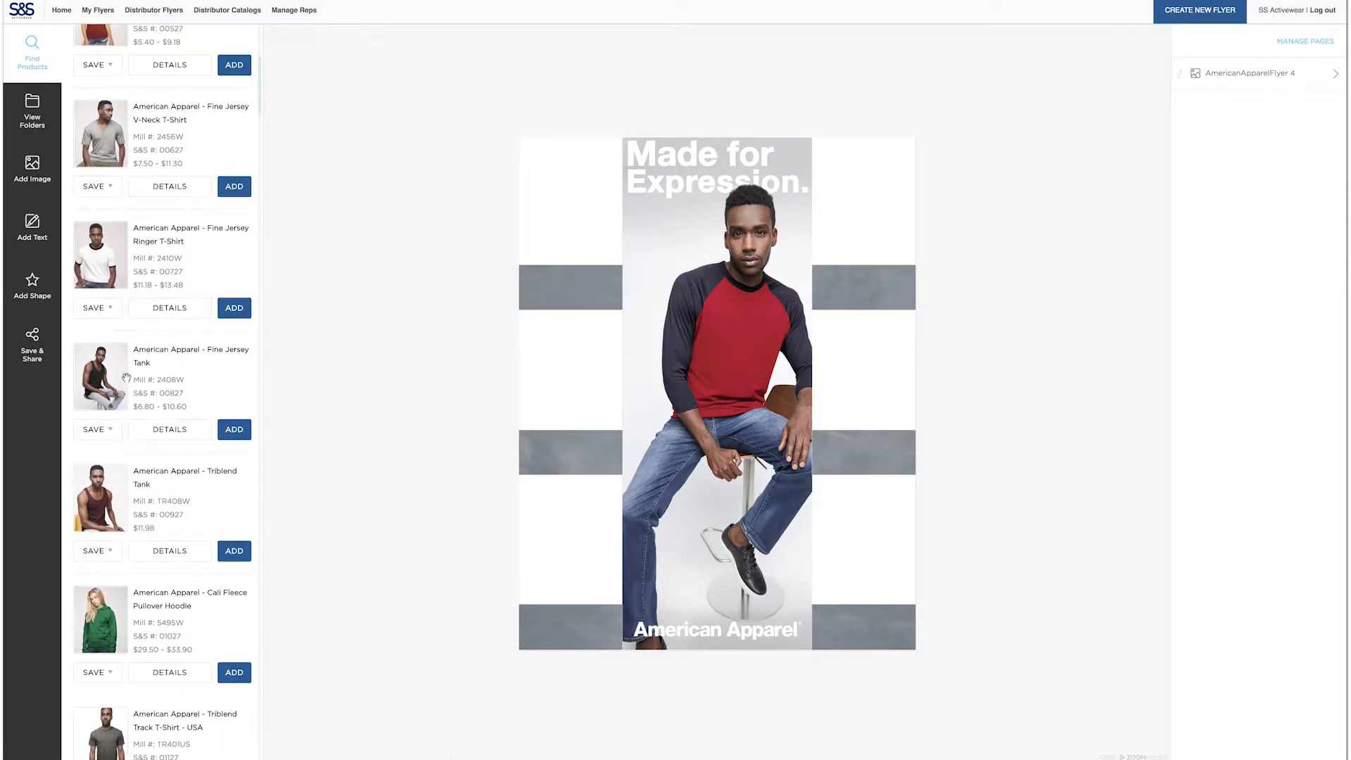
pyautogui.moveTo(112, 380); pyautogui.dragTo(661, 325)
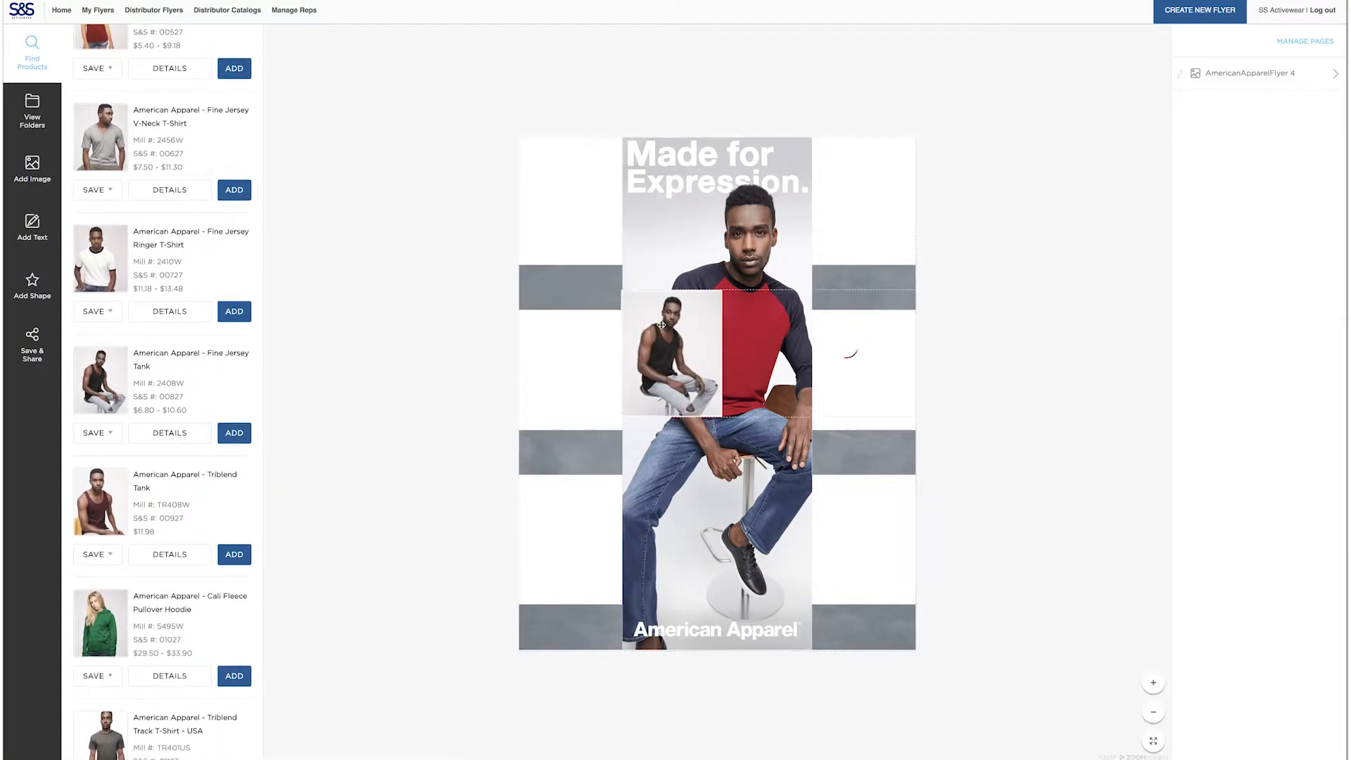
pyautogui.click(662, 325)
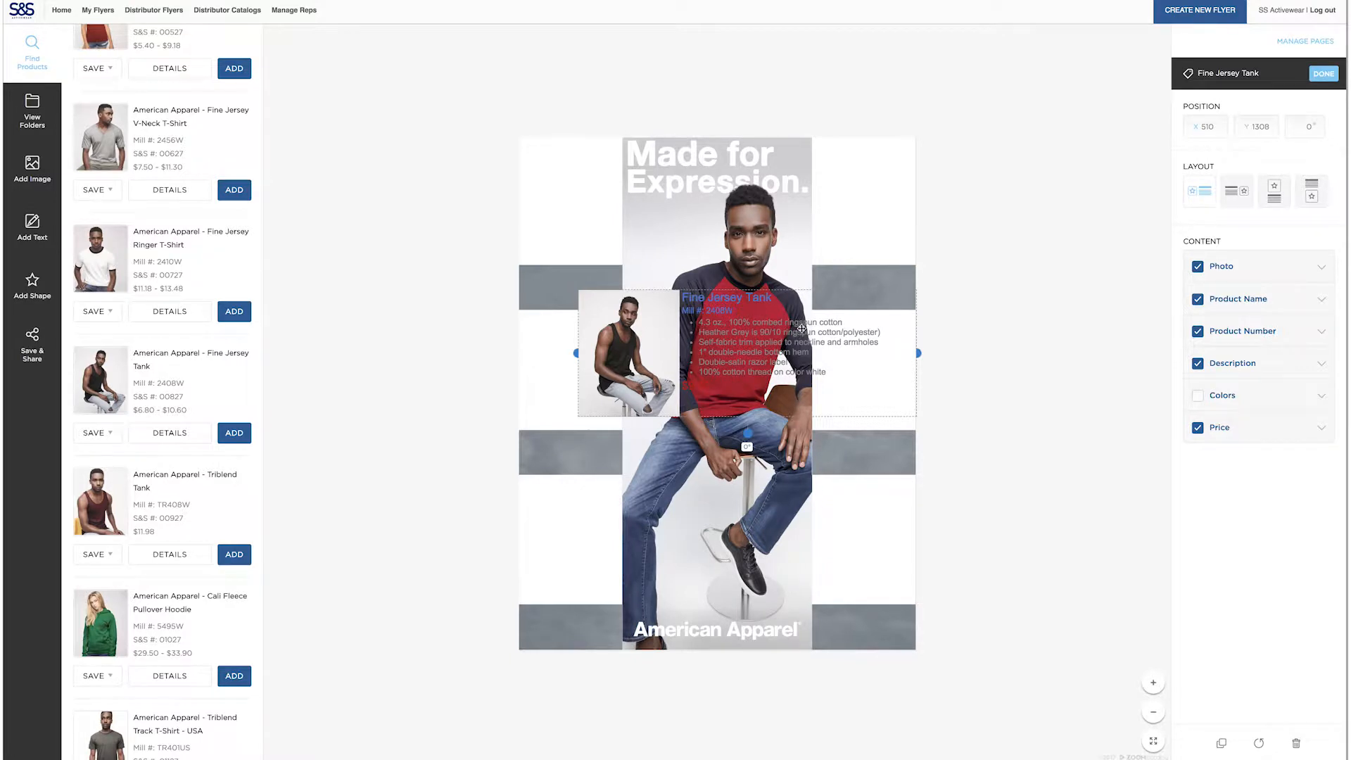
pyautogui.click(1200, 364)
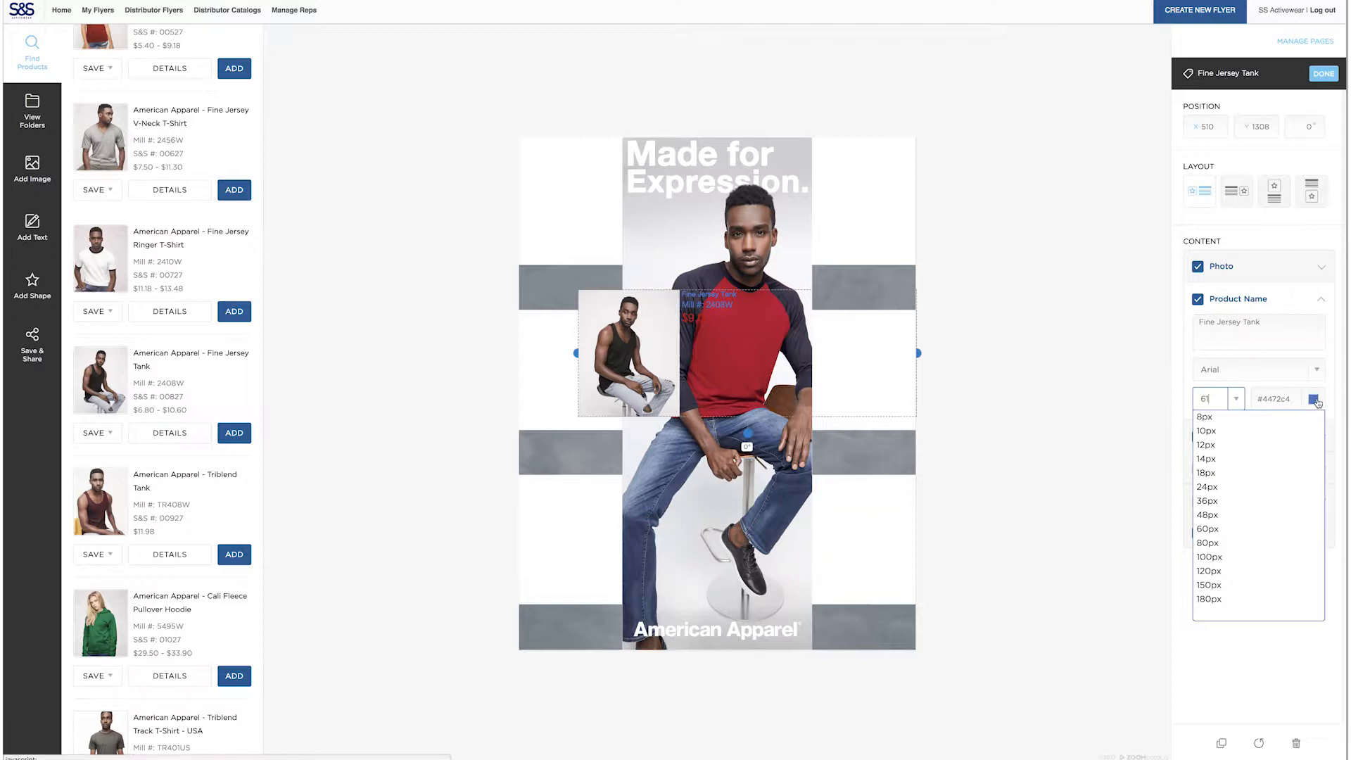
# Set the Fine Jersey Tank's product name to 61 px white text
pyautogui.click(1315, 399)
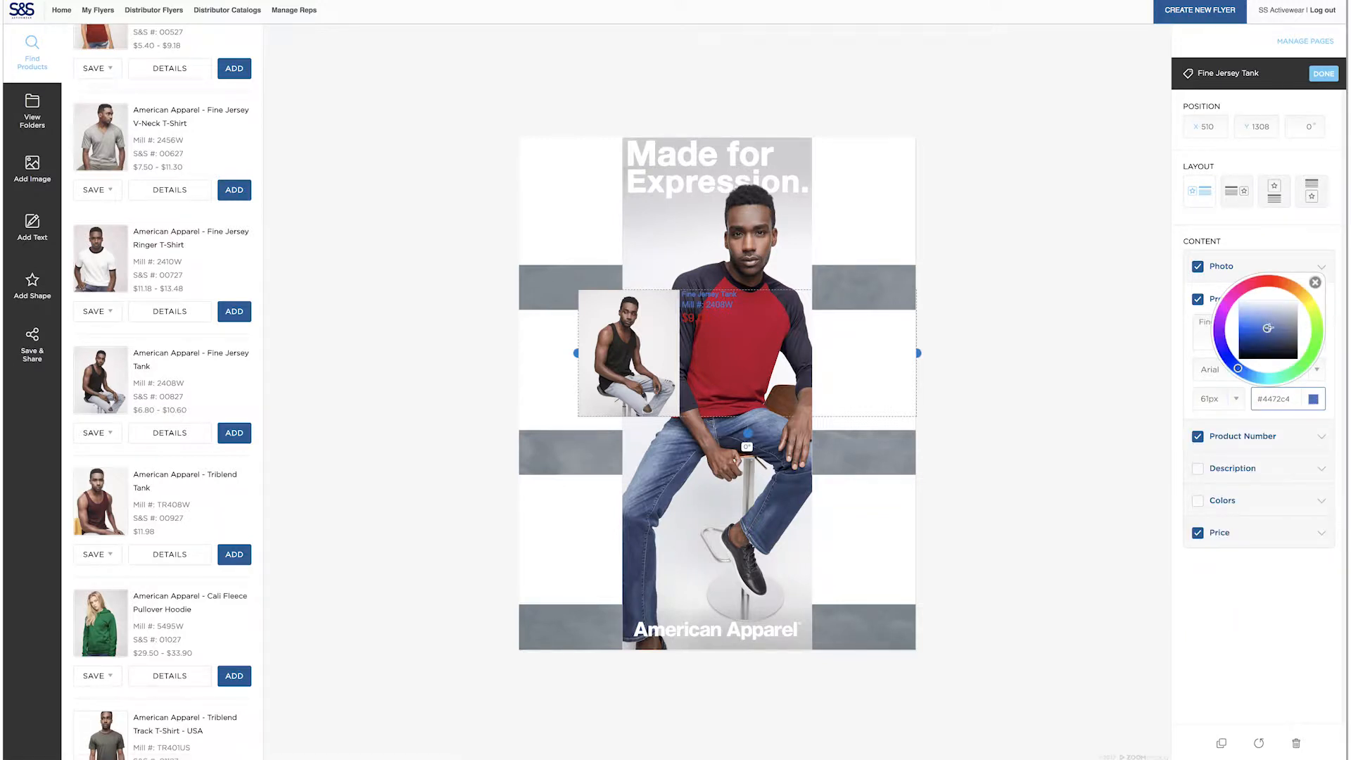
pyautogui.click(1315, 283)
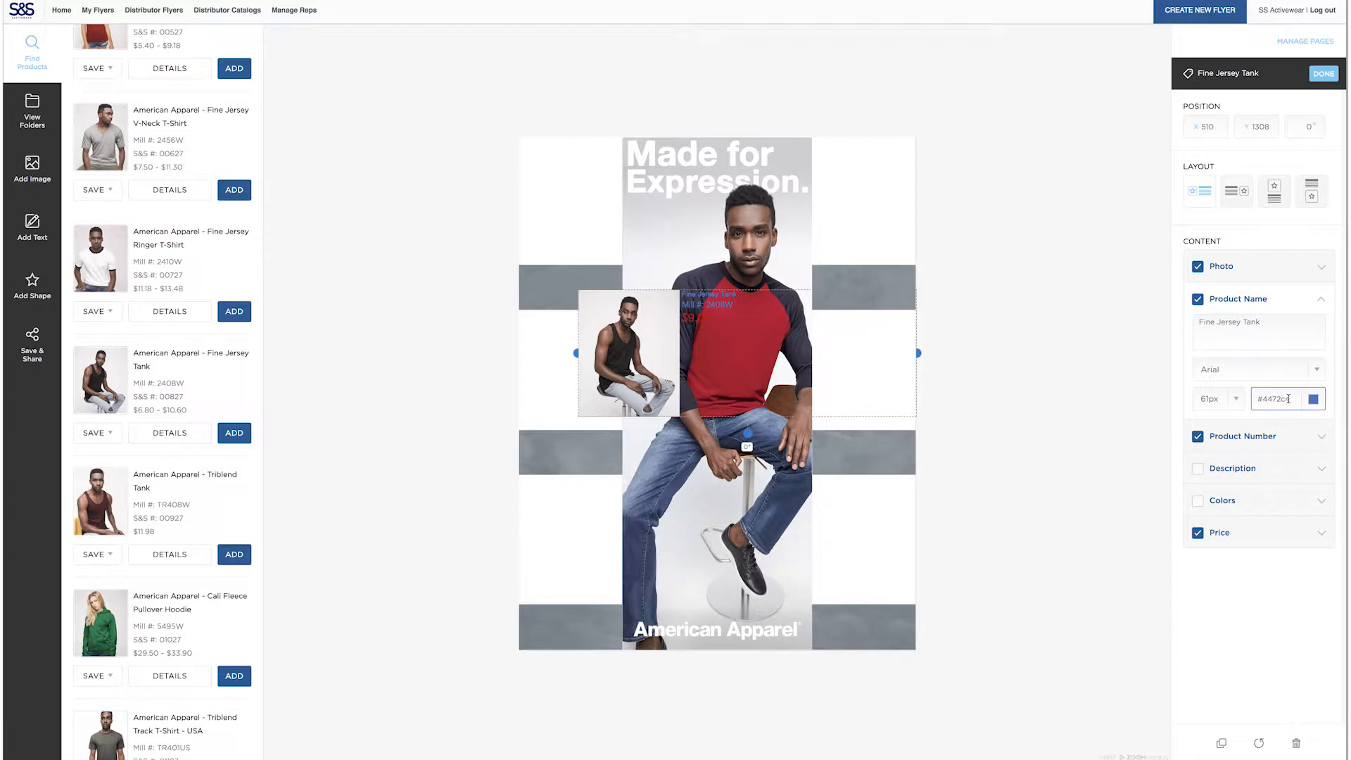
pyautogui.click(1303, 399)
pyautogui.moveTo(1270, 327); pyautogui.dragTo(1297, 296)
pyautogui.click(1316, 283)
# Set the Fine Jersey Tank's product number to 61 px white text
pyautogui.click(1280, 452)
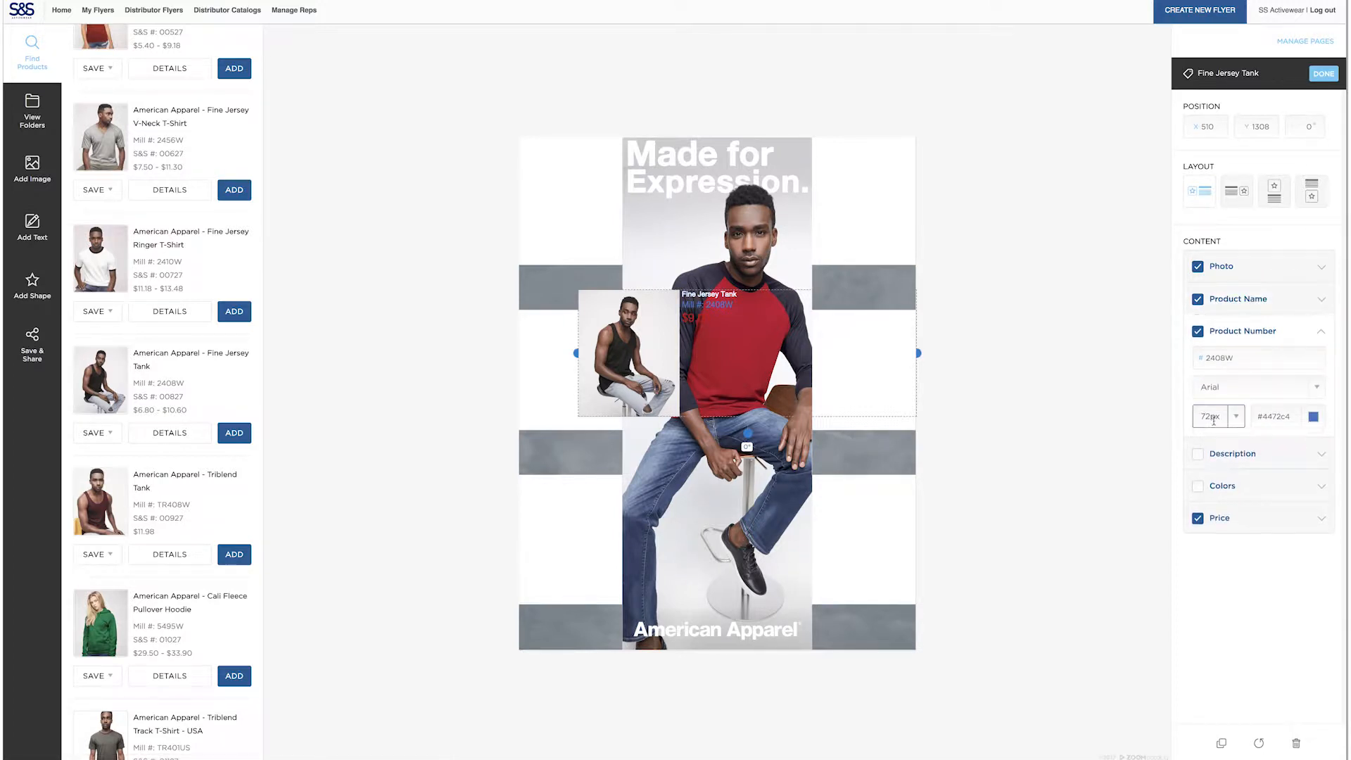
pyautogui.write('61')
pyautogui.click(1275, 415)
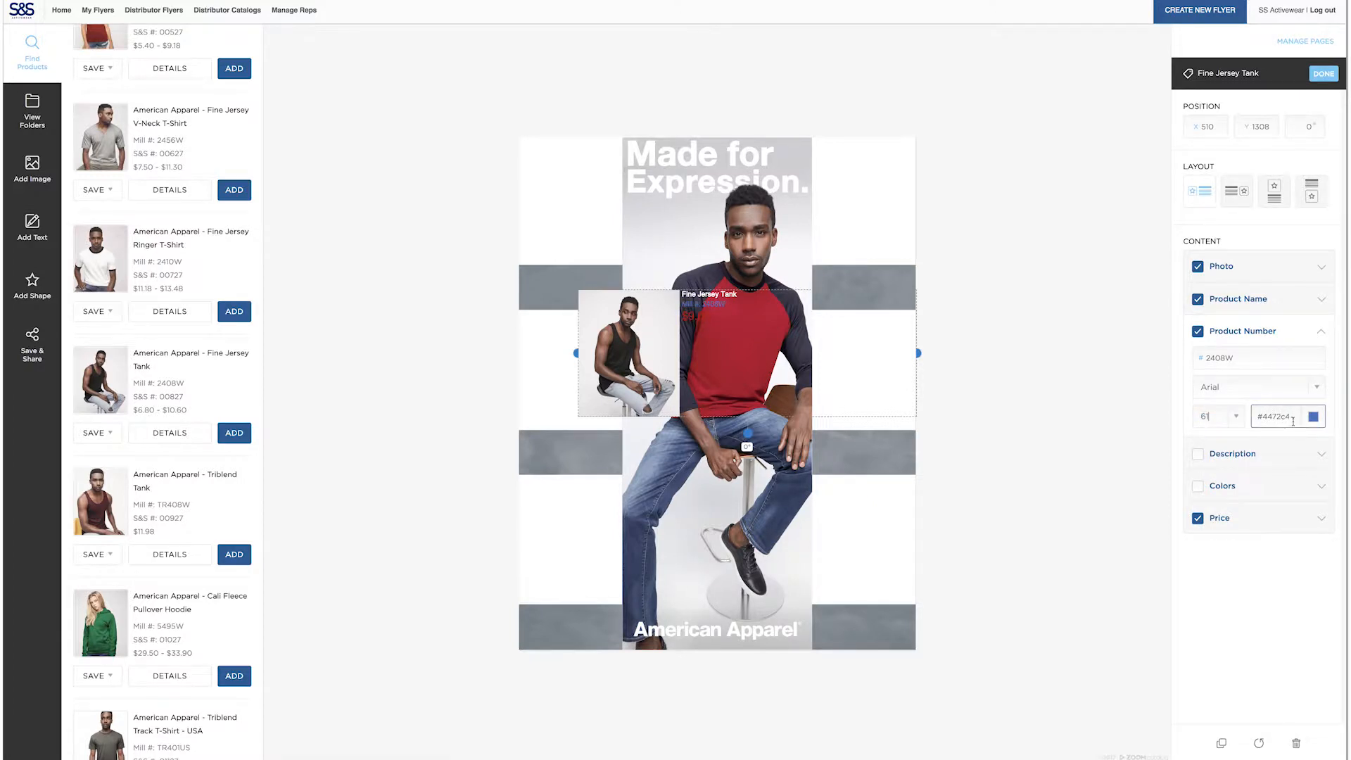
pyautogui.moveTo(1265, 368); pyautogui.dragTo(1268, 350)
pyautogui.click(1315, 300)
# Set the Fine Jersey Tank's price to 61 px white text
pyautogui.click(1249, 518)
pyautogui.doubleClick(1211, 535)
pyautogui.write('61')
pyautogui.click(1275, 535)
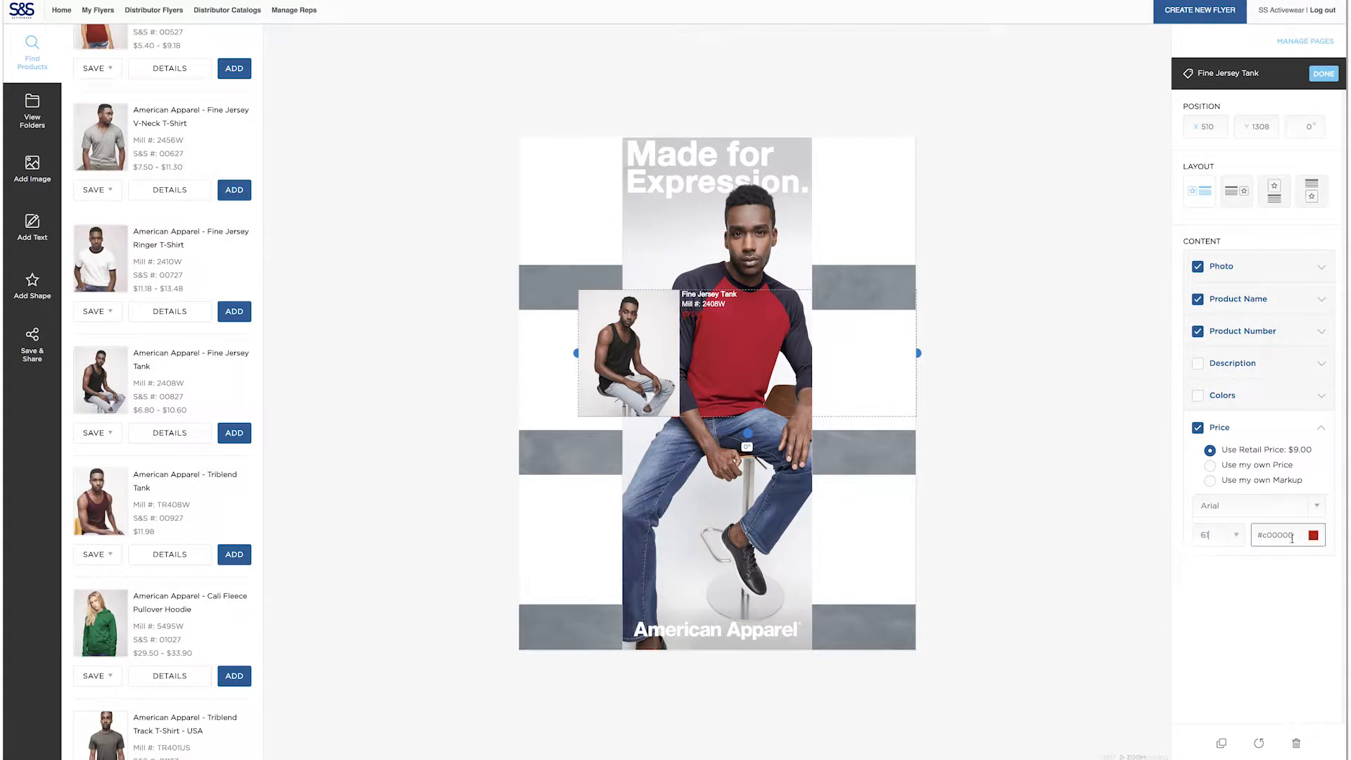
pyautogui.click(1297, 437)
# Switch the Fine Jersey Tank to the photo-above-text layout and fit it into the flyer's upper-left cell at column width
pyautogui.moveTo(652, 332); pyautogui.dragTo(525, 323)
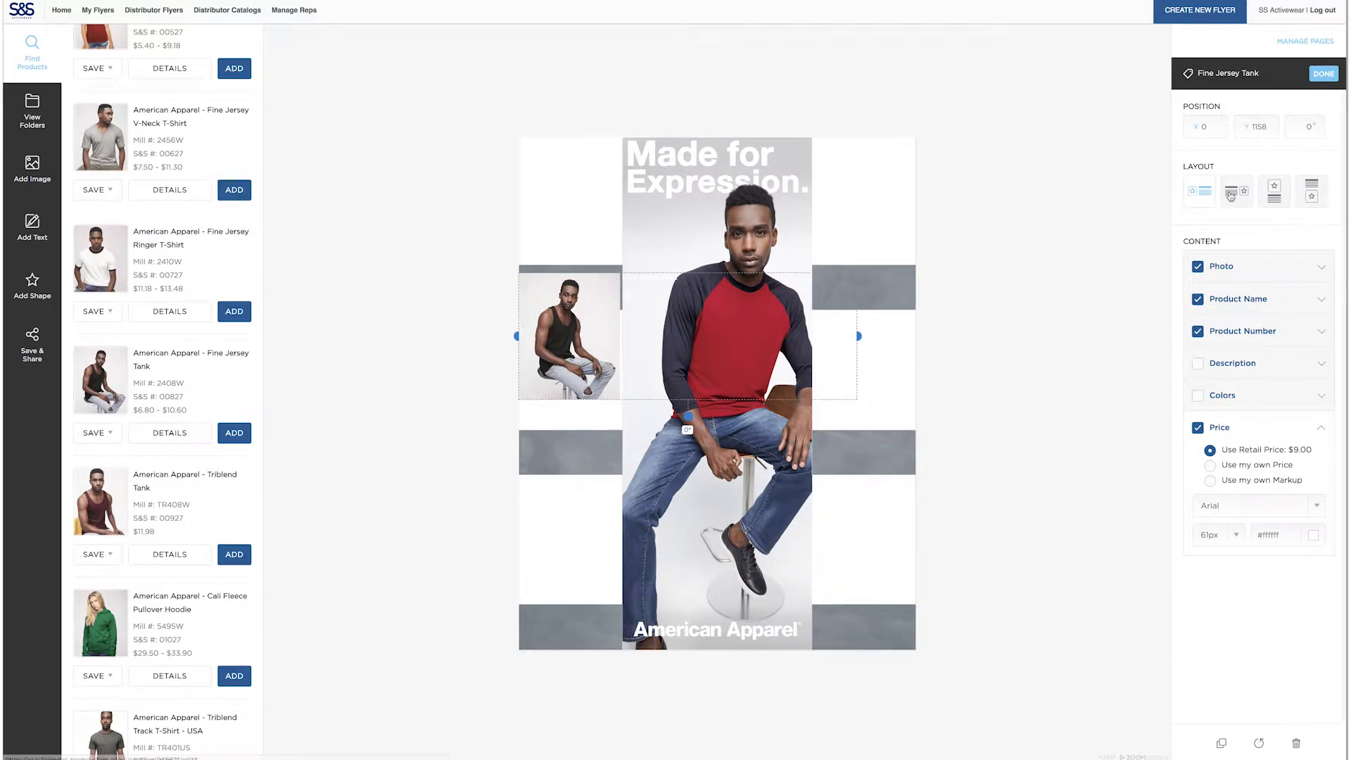
pyautogui.click(1277, 200)
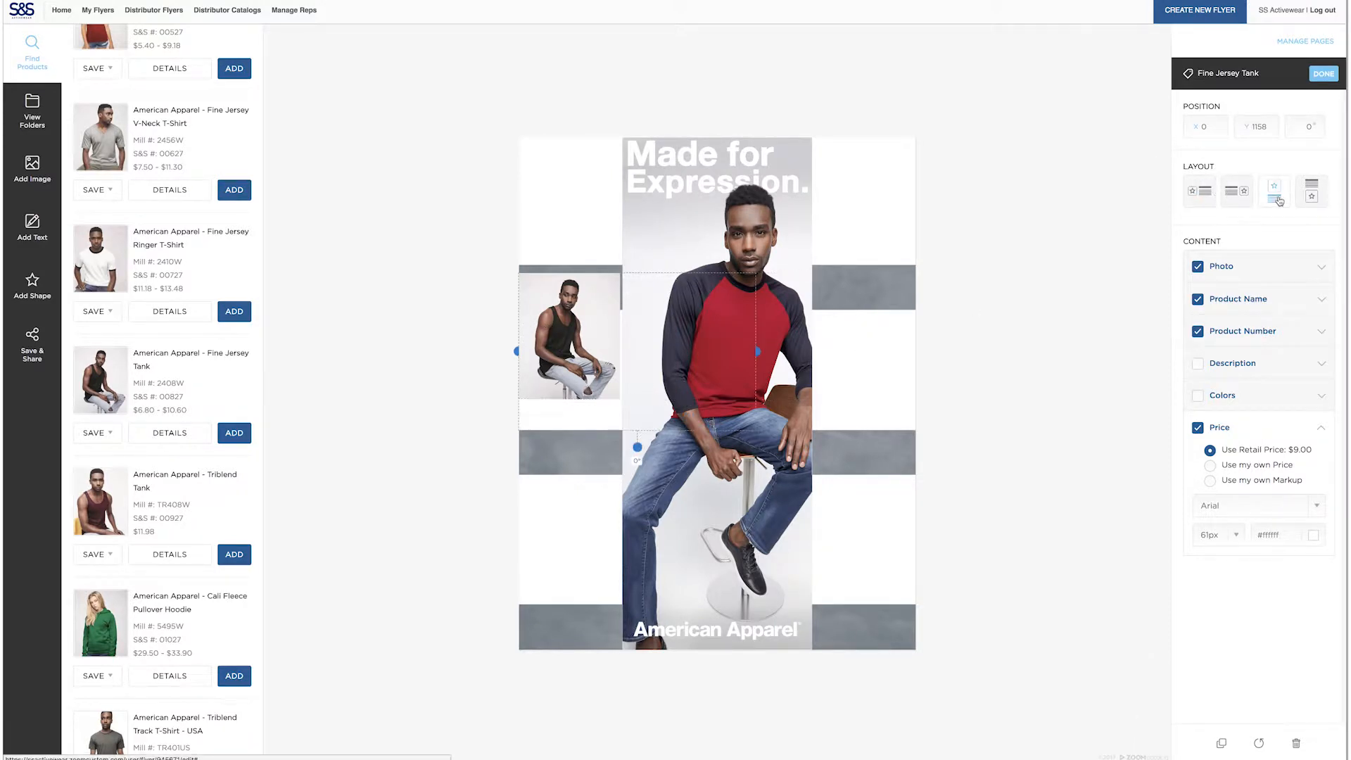
pyautogui.moveTo(599, 360); pyautogui.dragTo(599, 225)
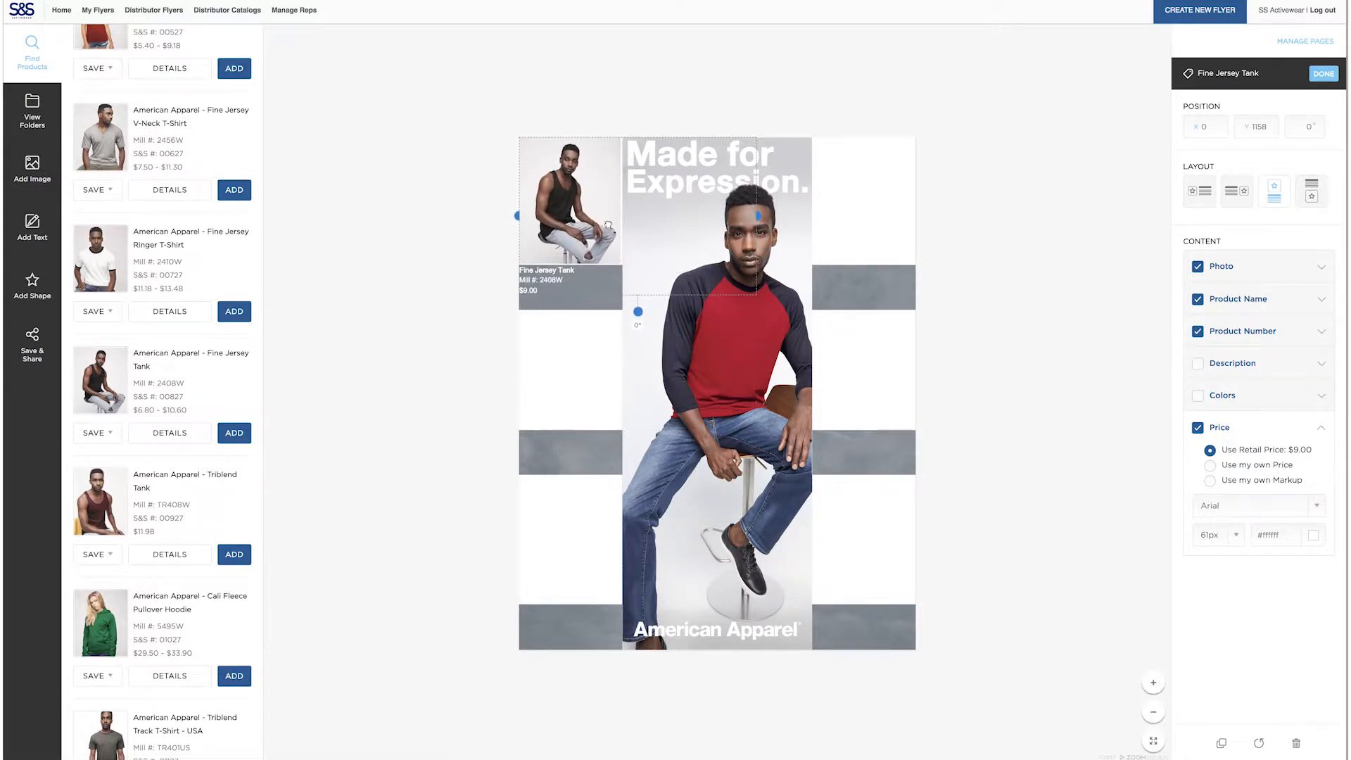
pyautogui.moveTo(757, 217); pyautogui.dragTo(615, 223)
pyautogui.scroll(-3, 659, 265)
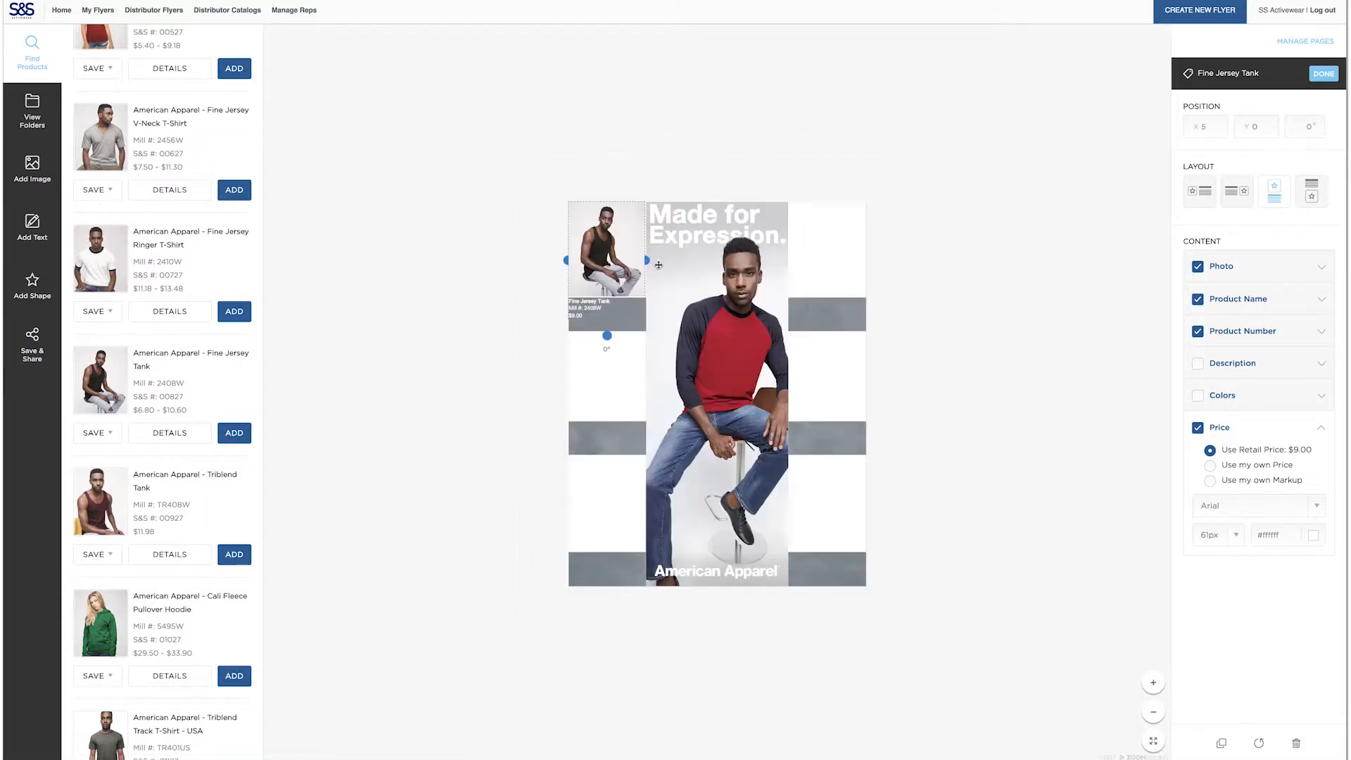
pyautogui.click(1153, 683)
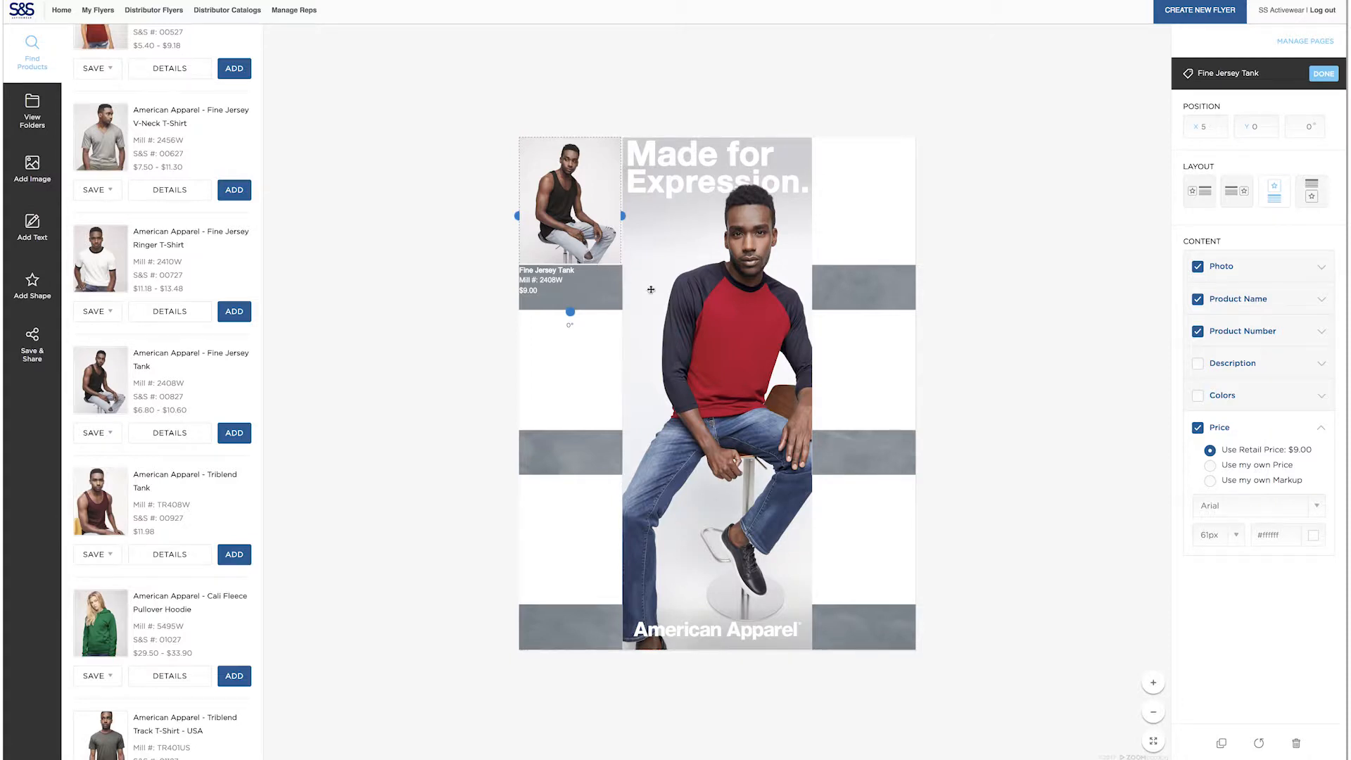
# Enlarge the Fine Jersey Tank's photo to 89% so it fills the cell, and deselect the product
pyautogui.scroll(-1, 834, 324)
pyautogui.click(1262, 274)
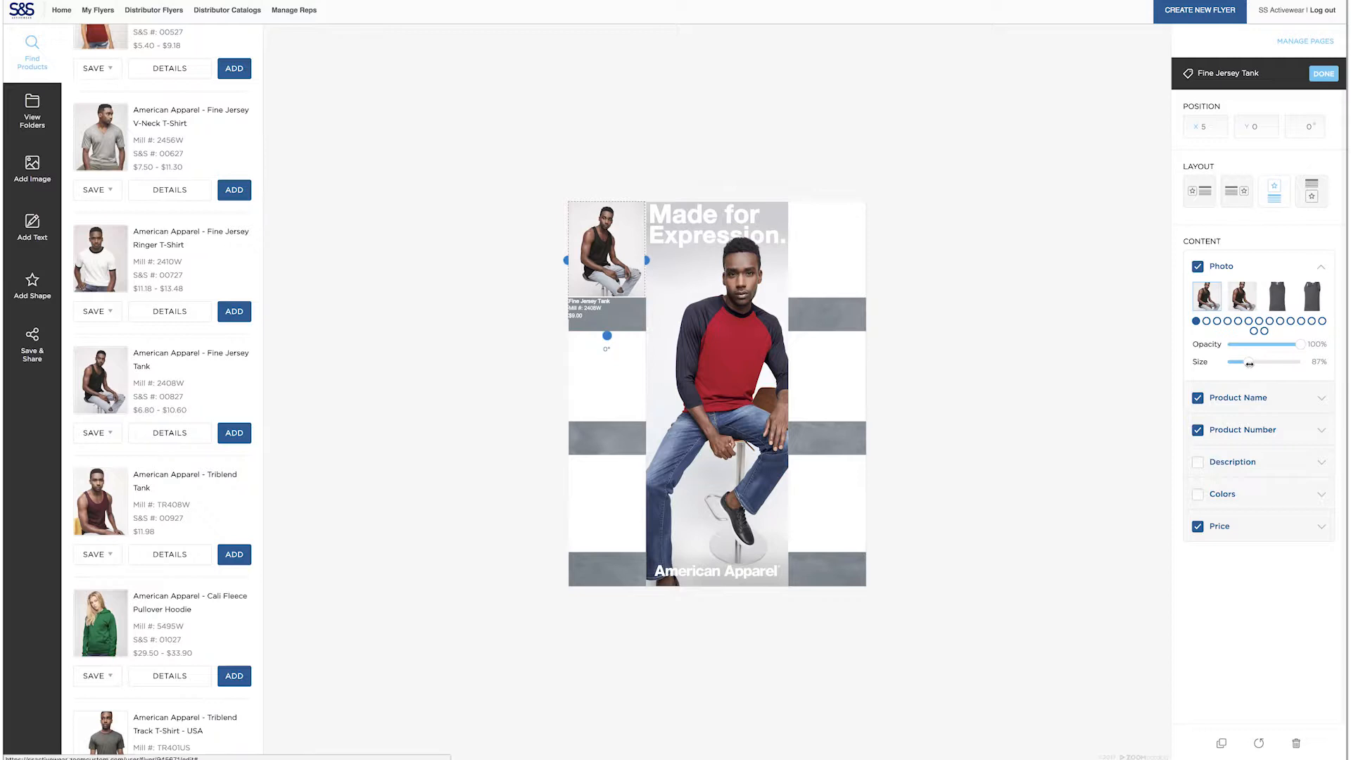
pyautogui.moveTo(1250, 362); pyautogui.dragTo(1250, 362)
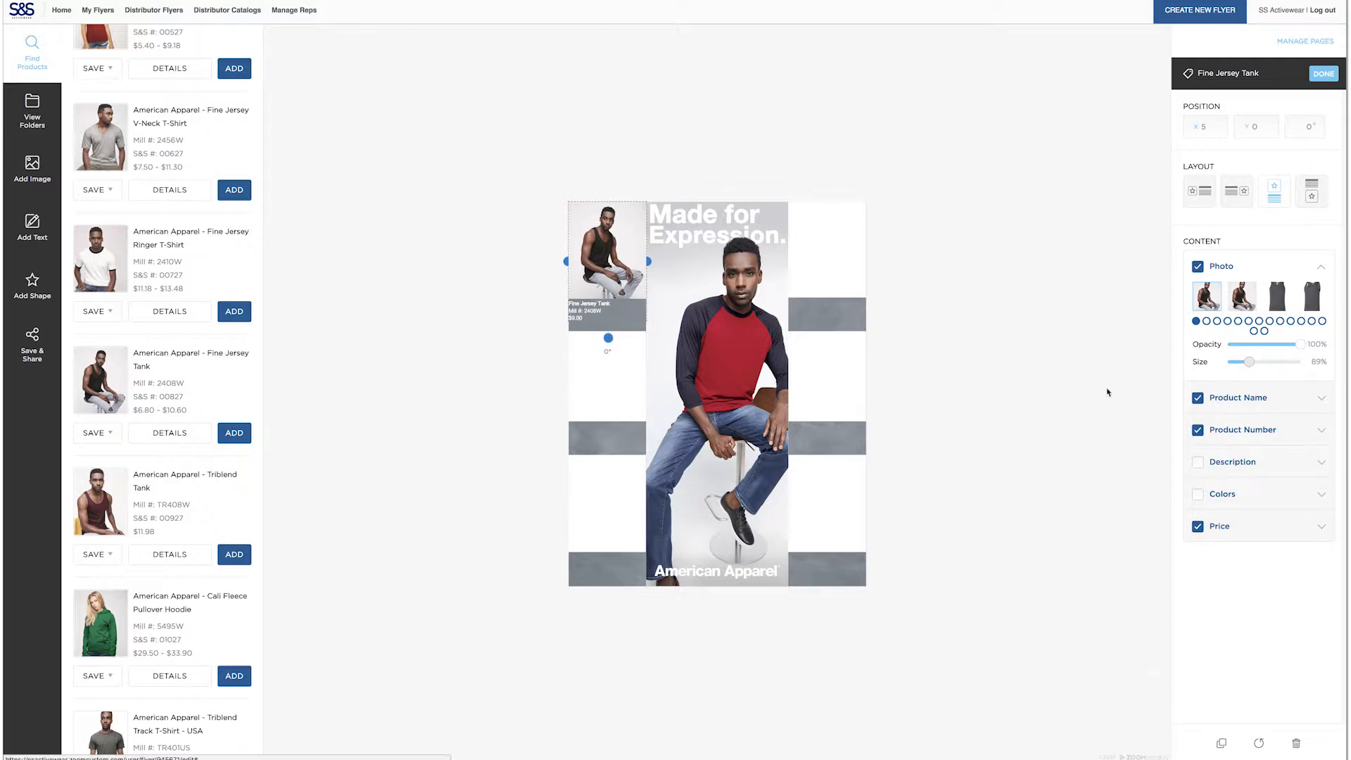
pyautogui.click(1086, 498)
pyautogui.click(1153, 682)
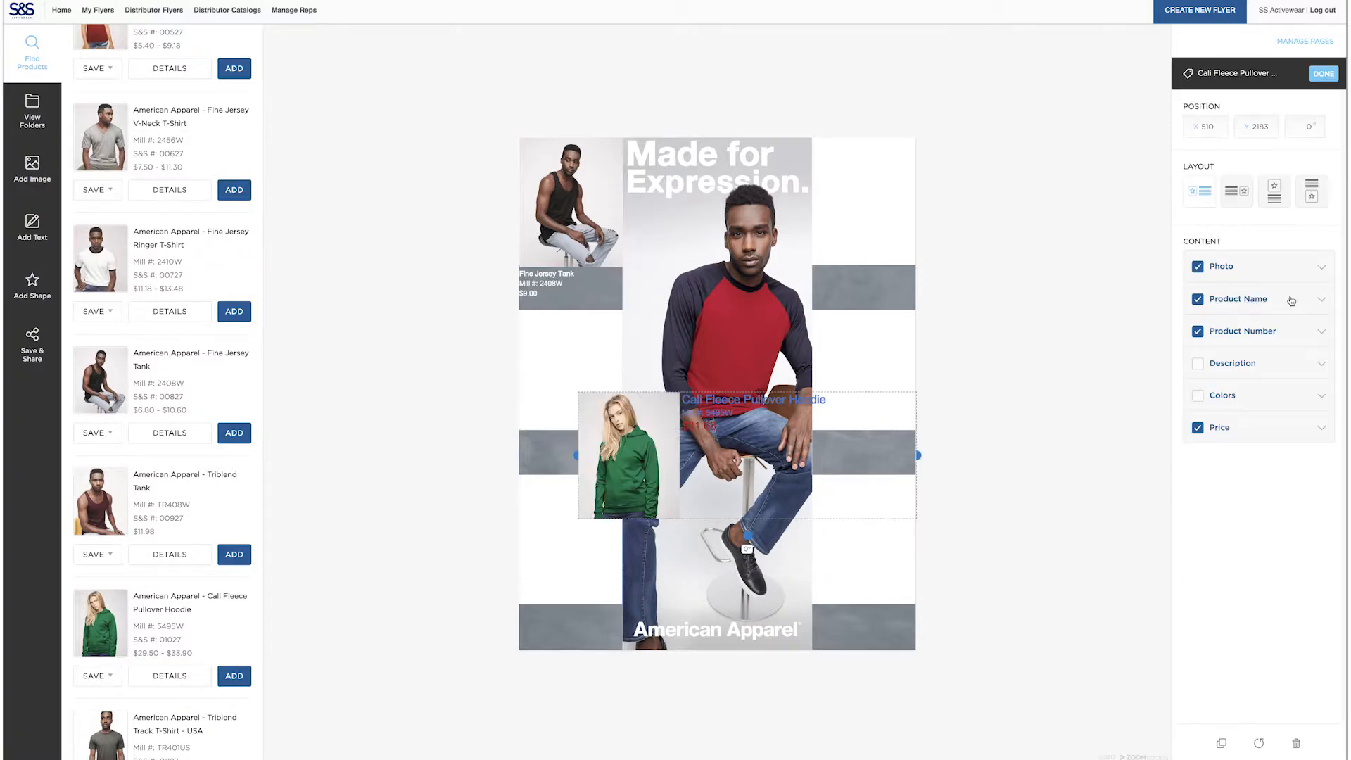
# Set the Cali Fleece Pullover Hoodie's product name to 61 px with colour #ffffff
pyautogui.click(1292, 300)
pyautogui.moveTo(1223, 396); pyautogui.dragTo(1185, 404)
pyautogui.write('61')
pyautogui.doubleClick(1280, 399)
pyautogui.write('ffffff')
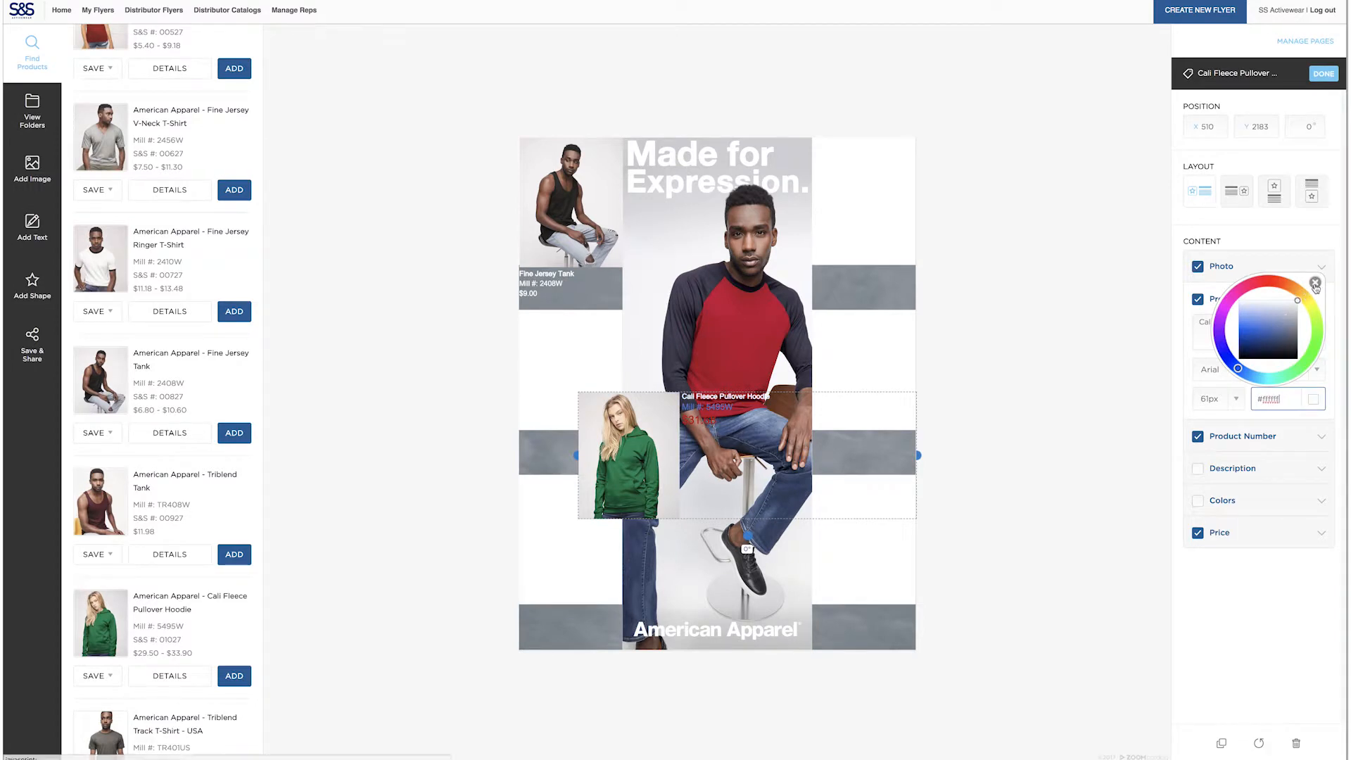
pyautogui.click(1315, 283)
# Set the Cali Fleece Pullover Hoodie's product number to 61 px with colour #ffffff
pyautogui.click(1297, 436)
pyautogui.moveTo(1214, 416); pyautogui.dragTo(1191, 420)
pyautogui.write('61')
pyautogui.doubleClick(1273, 417)
pyautogui.write('ffffff')
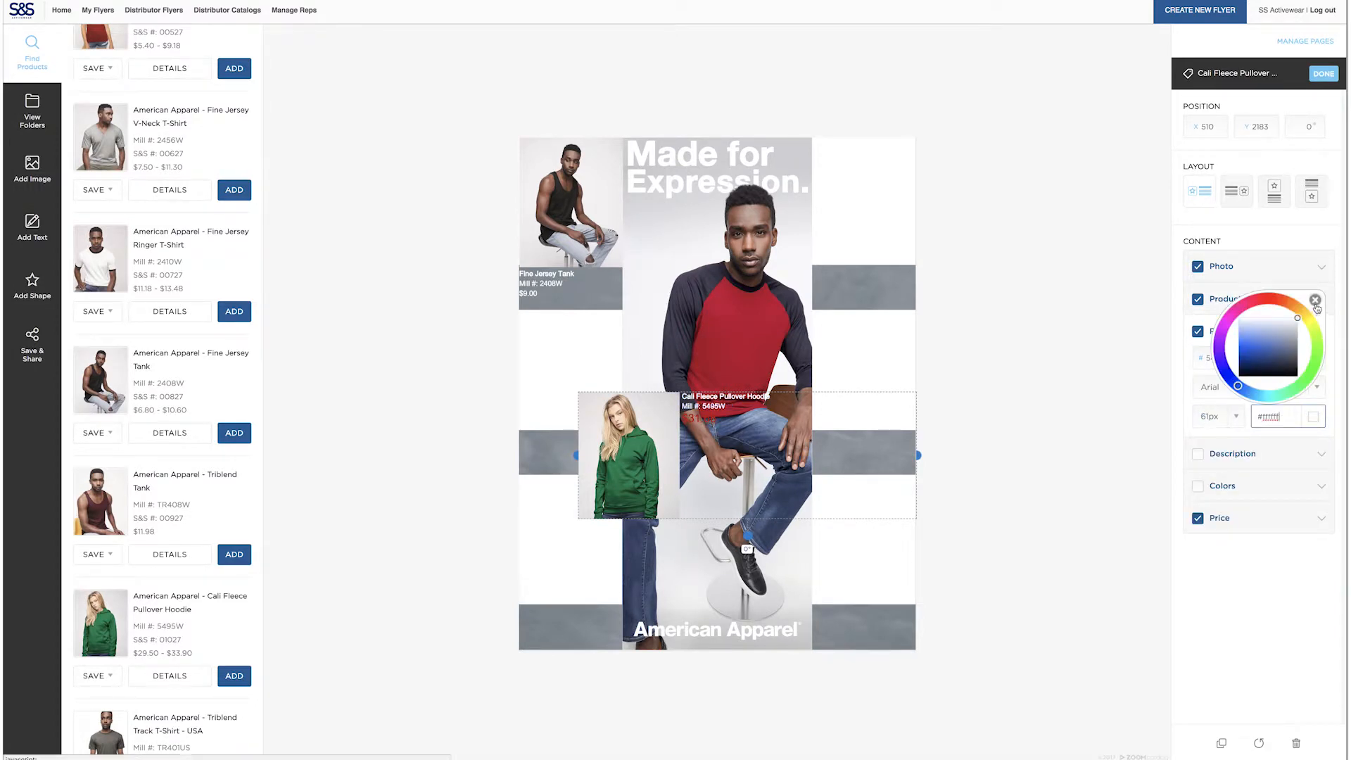
pyautogui.click(1315, 300)
# Set the Cali Fleece Pullover Hoodie's price to 61 px with colour #ffffff
pyautogui.click(1260, 518)
pyautogui.click(1207, 535)
pyautogui.moveTo(1208, 535); pyautogui.dragTo(1194, 535)
pyautogui.write('61')
pyautogui.doubleClick(1284, 534)
pyautogui.write('ffffff')
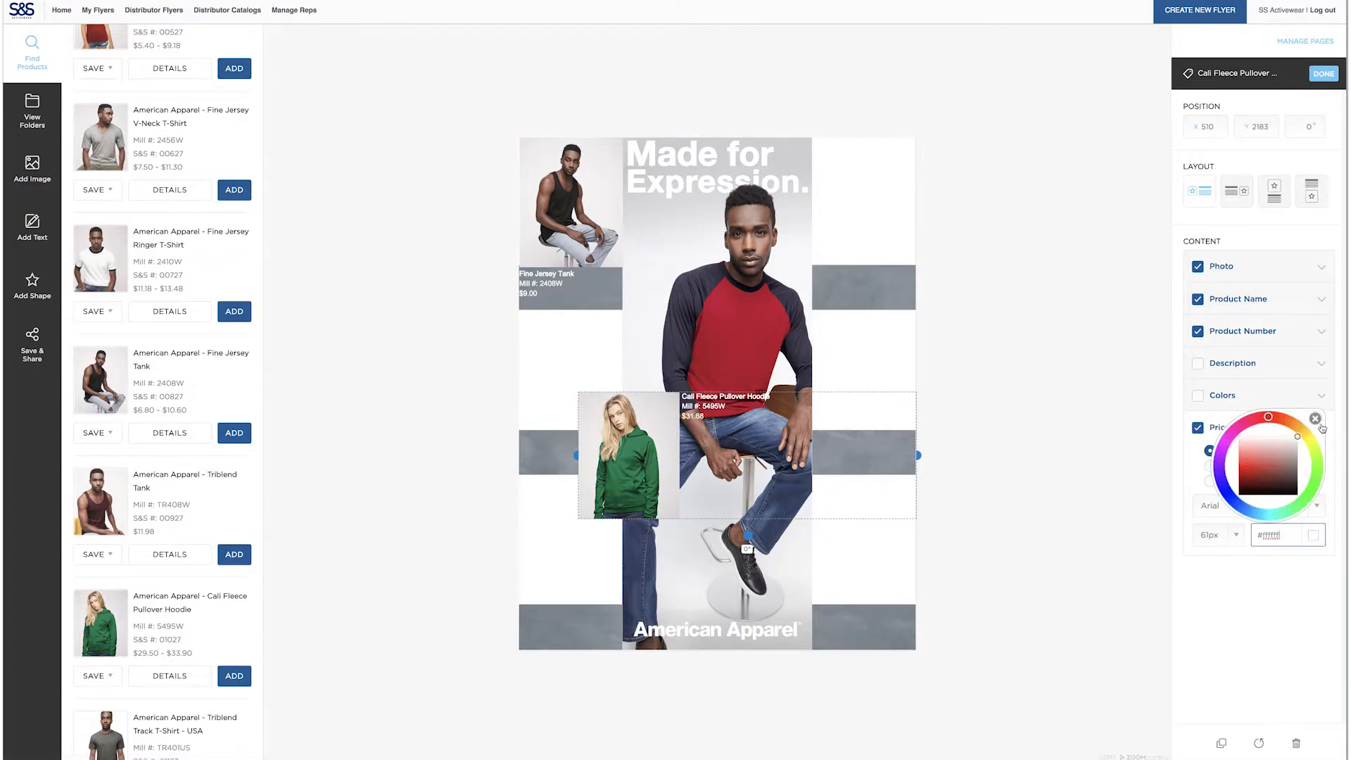
pyautogui.click(1316, 420)
# Fit the hoodie, with its photo above the text, into the middle cell of the flyer's left column and slightly enlarge the photo
pyautogui.click(1275, 192)
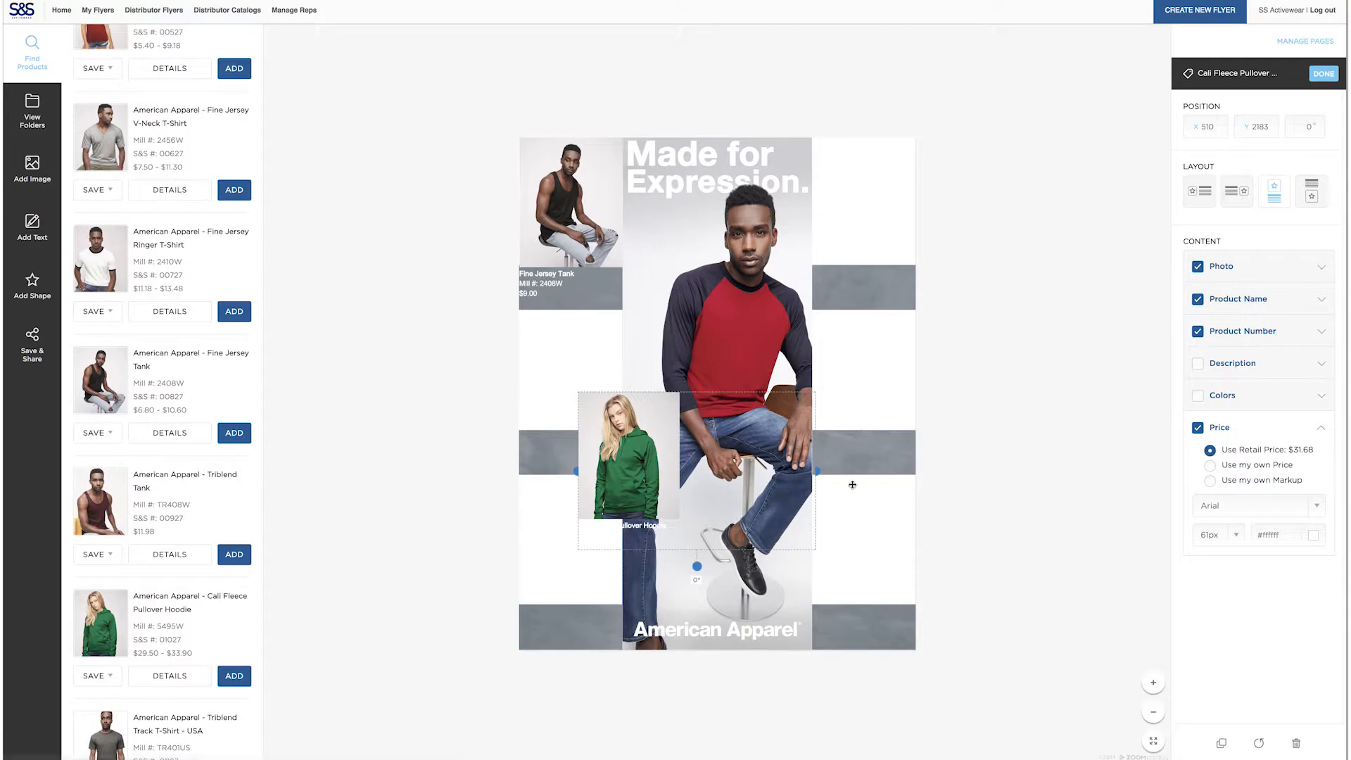
pyautogui.moveTo(818, 472); pyautogui.dragTo(585, 378)
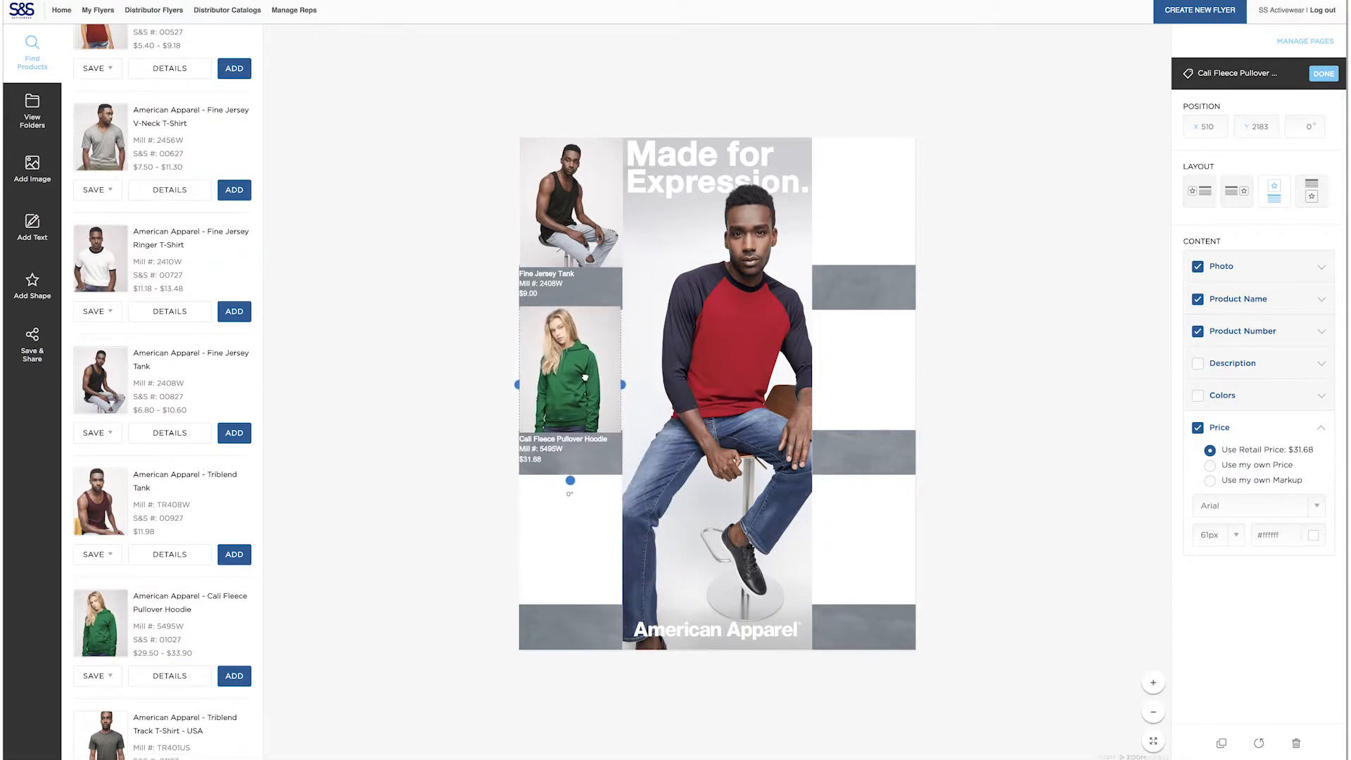
pyautogui.click(1270, 267)
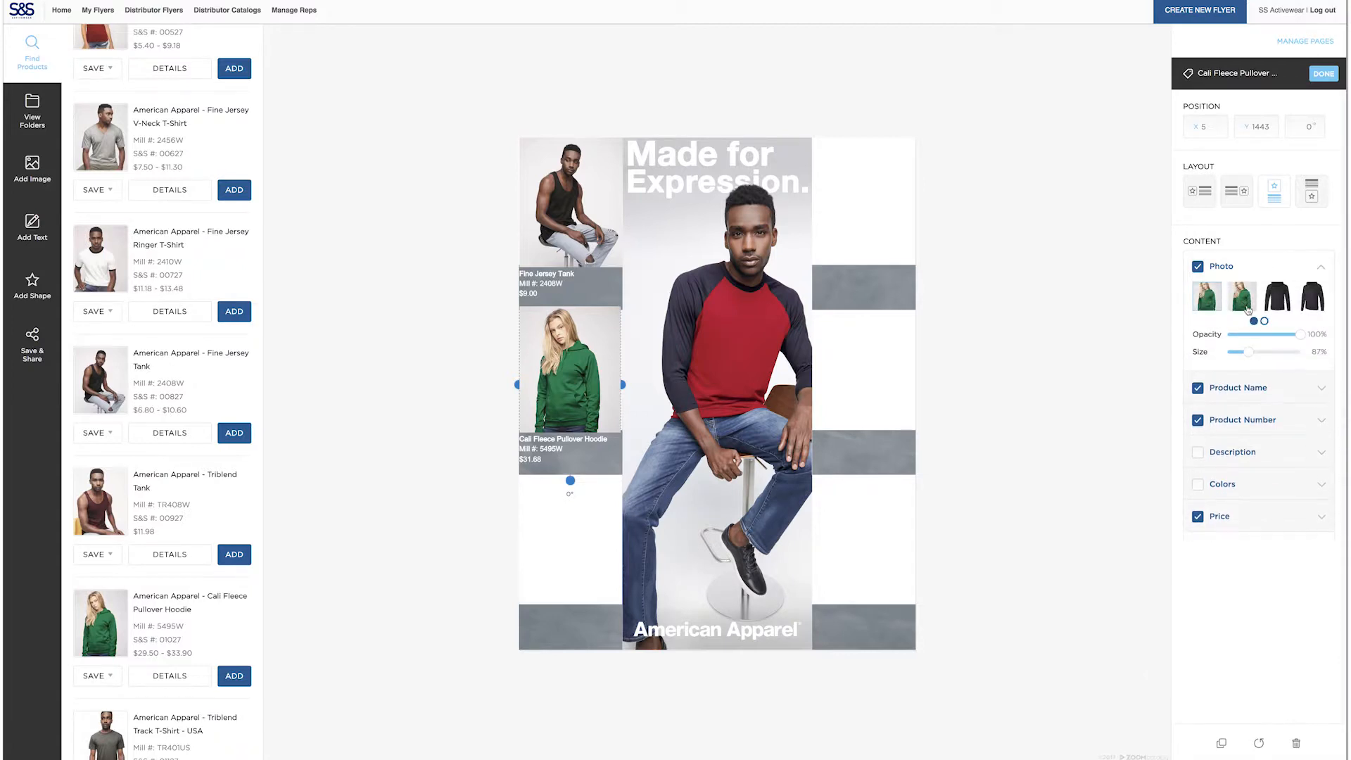
pyautogui.moveTo(1250, 351); pyautogui.dragTo(1252, 352)
pyautogui.click(1064, 377)
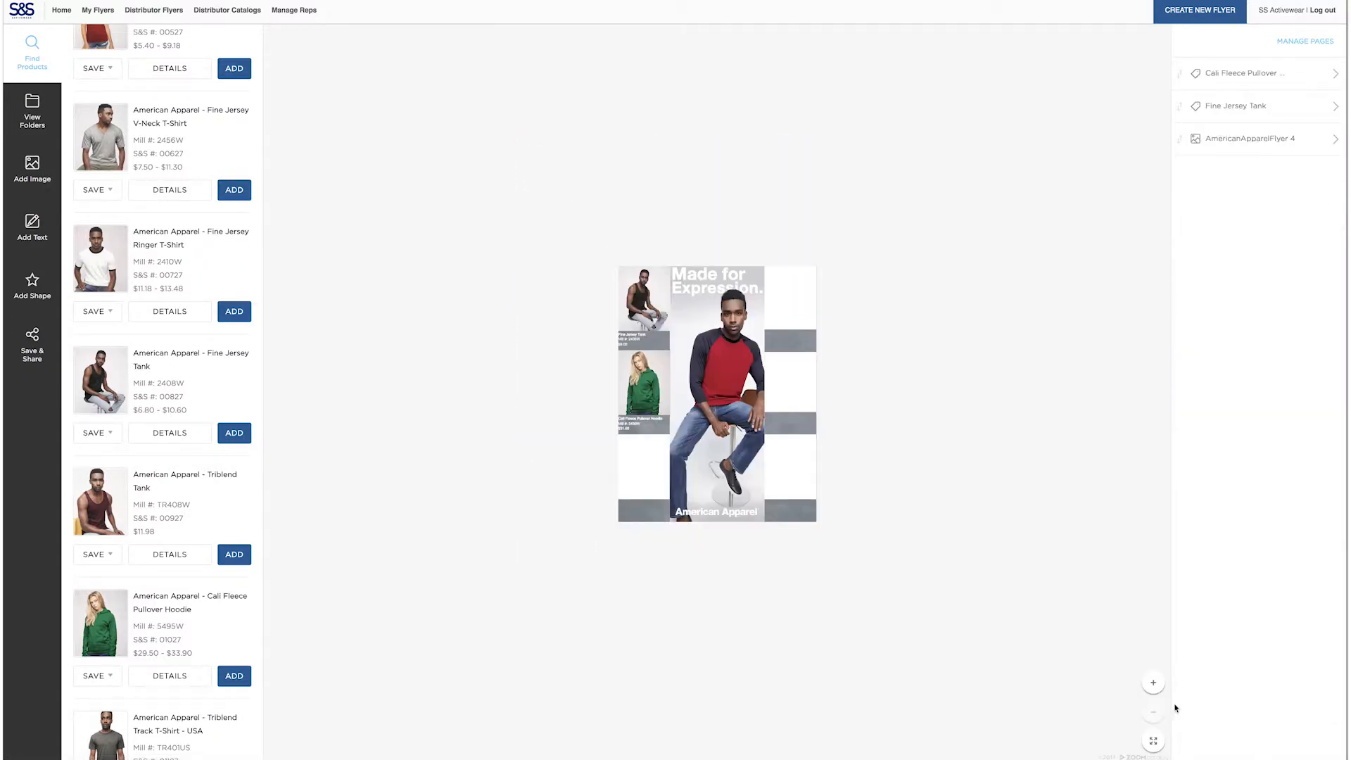
# Add the Triblend Track T-Shirt - USA product to the flyer without its description
pyautogui.scroll(-2, 169, 450)
pyautogui.click(234, 672)
pyautogui.click(1198, 364)
# Format the Triblend Track T-Shirt's name, number and price as white text matching the size used for the other products
pyautogui.click(1321, 299)
pyautogui.click(1236, 398)
pyautogui.click(1322, 331)
pyautogui.click(1321, 427)
pyautogui.click(1236, 535)
pyautogui.click(1313, 536)
# Fit the Triblend Track T-Shirt, with its photo above the text, into the flyer's upper-right cell and adjust the photo size
pyautogui.click(1274, 191)
pyautogui.moveTo(913, 537); pyautogui.dragTo(677, 537)
pyautogui.moveTo(625, 536); pyautogui.dragTo(864, 202)
pyautogui.click(1322, 266)
pyautogui.click(920, 319)
# Add the Women's Triblend Racerback Tank product to the flyer without its description
pyautogui.scroll(-2, 167, 522)
pyautogui.scroll(-5, 167, 522)
pyautogui.click(234, 648)
pyautogui.click(1197, 364)
# Format the Women's Triblend Racerback Tank's name, number and price as white text matching the other products' size
pyautogui.click(1321, 299)
pyautogui.click(1237, 400)
pyautogui.click(1322, 331)
pyautogui.click(1321, 428)
pyautogui.click(1211, 536)
pyautogui.click(1313, 535)
# Fit the racerback tank, with its photo above the text, into the middle cell of the flyer's right column and adjust the photo size
pyautogui.click(1275, 191)
pyautogui.moveTo(917, 535); pyautogui.dragTo(864, 371)
pyautogui.scroll(-3, 864, 373)
pyautogui.click(1321, 267)
pyautogui.click(1095, 392)
# Add the Poly/Cotton Tank product to the flyer without its description
pyautogui.scroll(3, 965, 394)
pyautogui.scroll(-3, 168, 523)
pyautogui.click(234, 668)
pyautogui.click(1197, 364)
# Format the Poly/Cotton Tank's name, number and price as white text matching the other products' size
pyautogui.click(1322, 299)
pyautogui.click(1313, 400)
pyautogui.click(1321, 332)
pyautogui.click(1313, 417)
pyautogui.click(1321, 518)
pyautogui.click(1313, 535)
# Fit the Poly/Cotton Tank, with its photo above the text, into the flyer's lower-left cell and adjust the photo size
pyautogui.click(1275, 191)
pyautogui.moveTo(917, 534); pyautogui.dragTo(570, 542)
pyautogui.click(1322, 267)
pyautogui.click(1042, 422)
# Add the Youth Fine Jersey T-Shirt product to the flyer without its description
pyautogui.scroll(-3, 150, 612)
pyautogui.click(234, 665)
pyautogui.click(1198, 364)
# Format the Youth Fine Jersey T-Shirt's name, number and price as white text matching the other products' size
pyautogui.click(1321, 299)
pyautogui.click(1313, 400)
pyautogui.click(1321, 331)
pyautogui.click(1313, 416)
pyautogui.click(1322, 518)
pyautogui.click(1209, 535)
pyautogui.click(1275, 536)
pyautogui.moveTo(1253, 457); pyautogui.dragTo(1140, 386)
# Switch the Youth Fine Jersey T-Shirt to the photo-above-text layout and fit it into the flyer's lower-right cell
pyautogui.click(1275, 191)
pyautogui.moveTo(917, 440); pyautogui.dragTo(684, 440)
pyautogui.moveTo(629, 429); pyautogui.dragTo(864, 543)
# Enlarge the Youth Fine Jersey T-Shirt's photo to 89% and deselect the product
pyautogui.click(1322, 267)
pyautogui.moveTo(1248, 365); pyautogui.dragTo(1253, 365)
pyautogui.click(1026, 532)
pyautogui.click(897, 553)
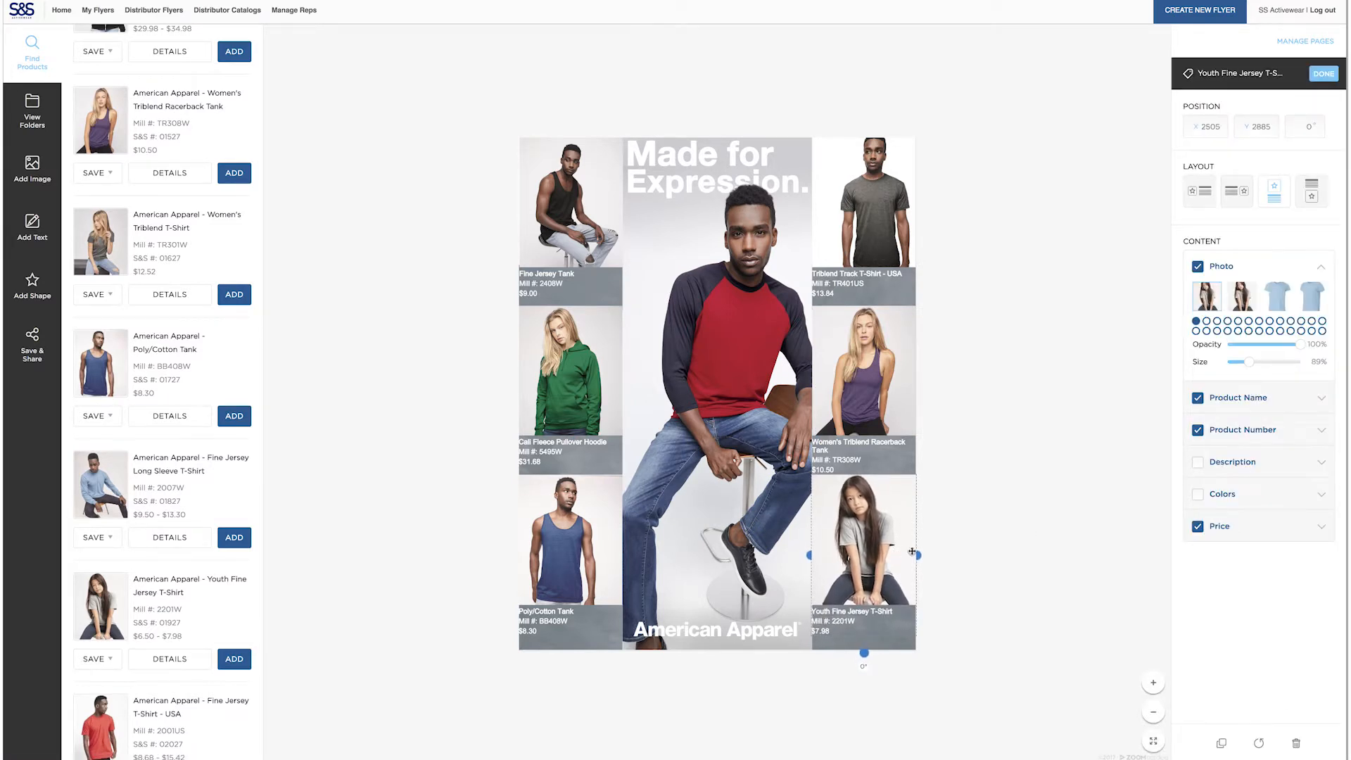
pyautogui.click(1024, 546)
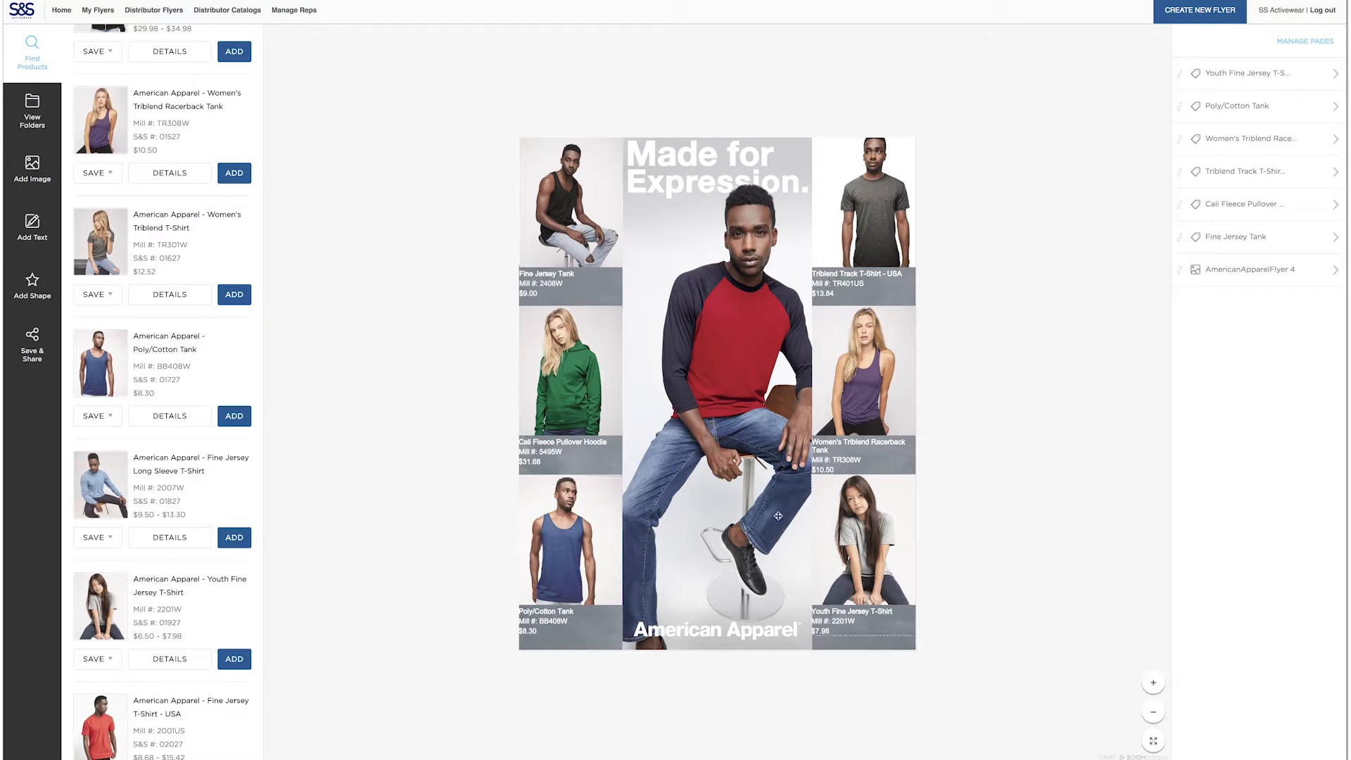
# Place the uploaded S&S Logo.jpg image over the centre of the flyer
pyautogui.click(32, 169)
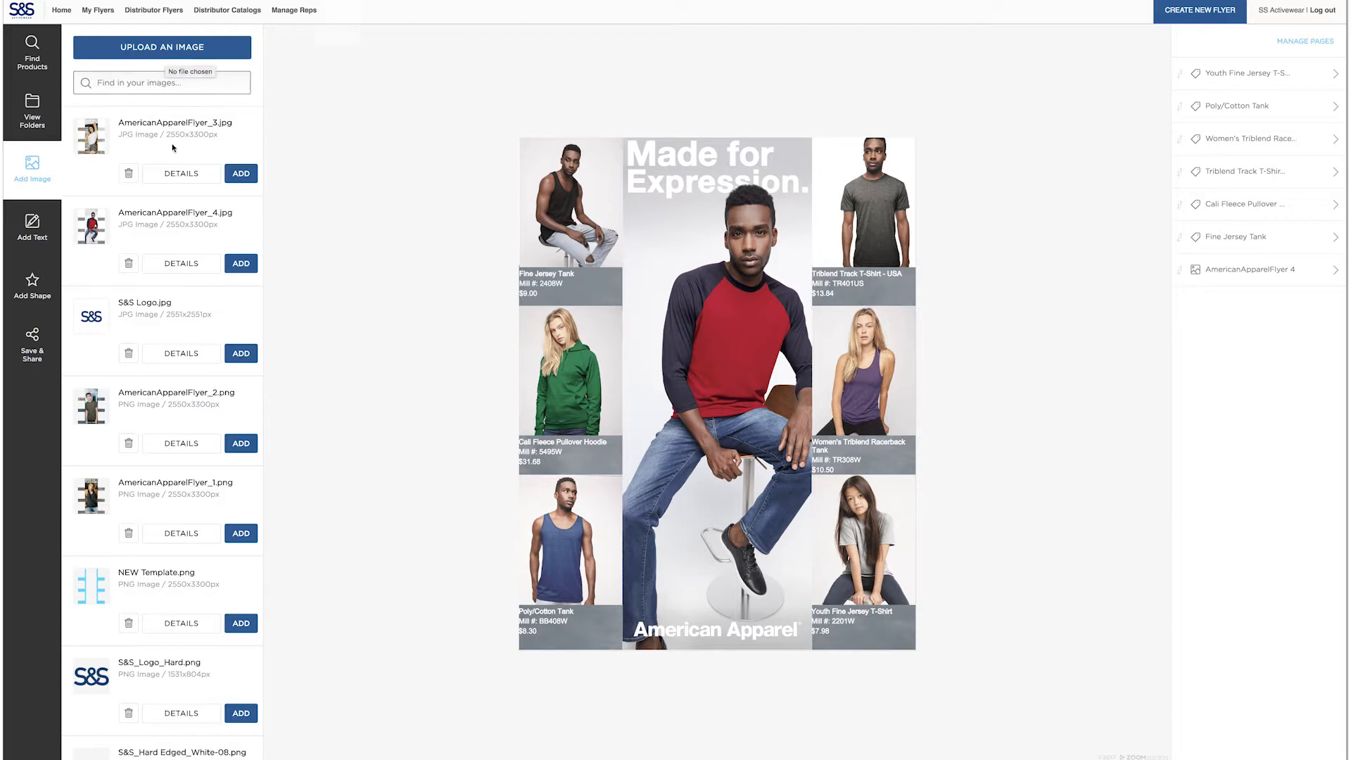
pyautogui.moveTo(91, 317); pyautogui.dragTo(721, 340)
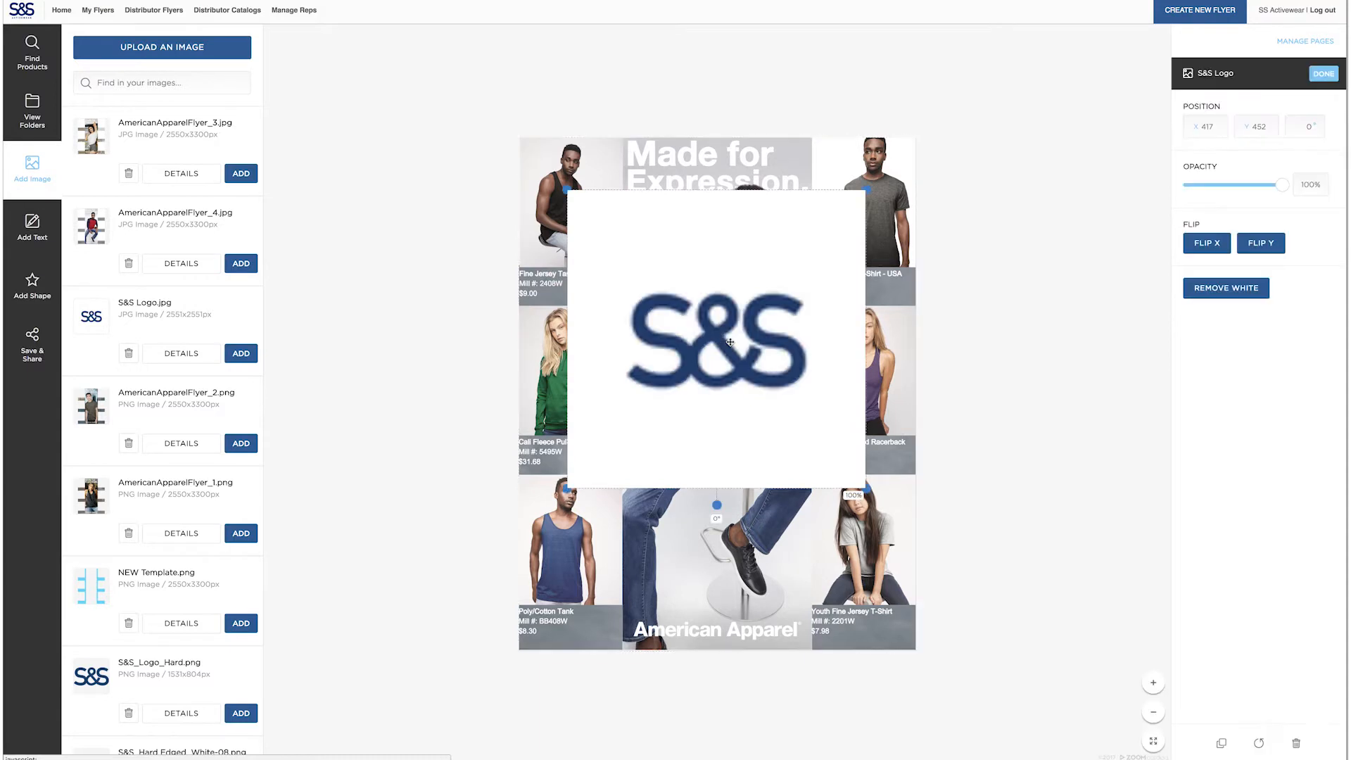
pyautogui.scroll(-5, 726, 348)
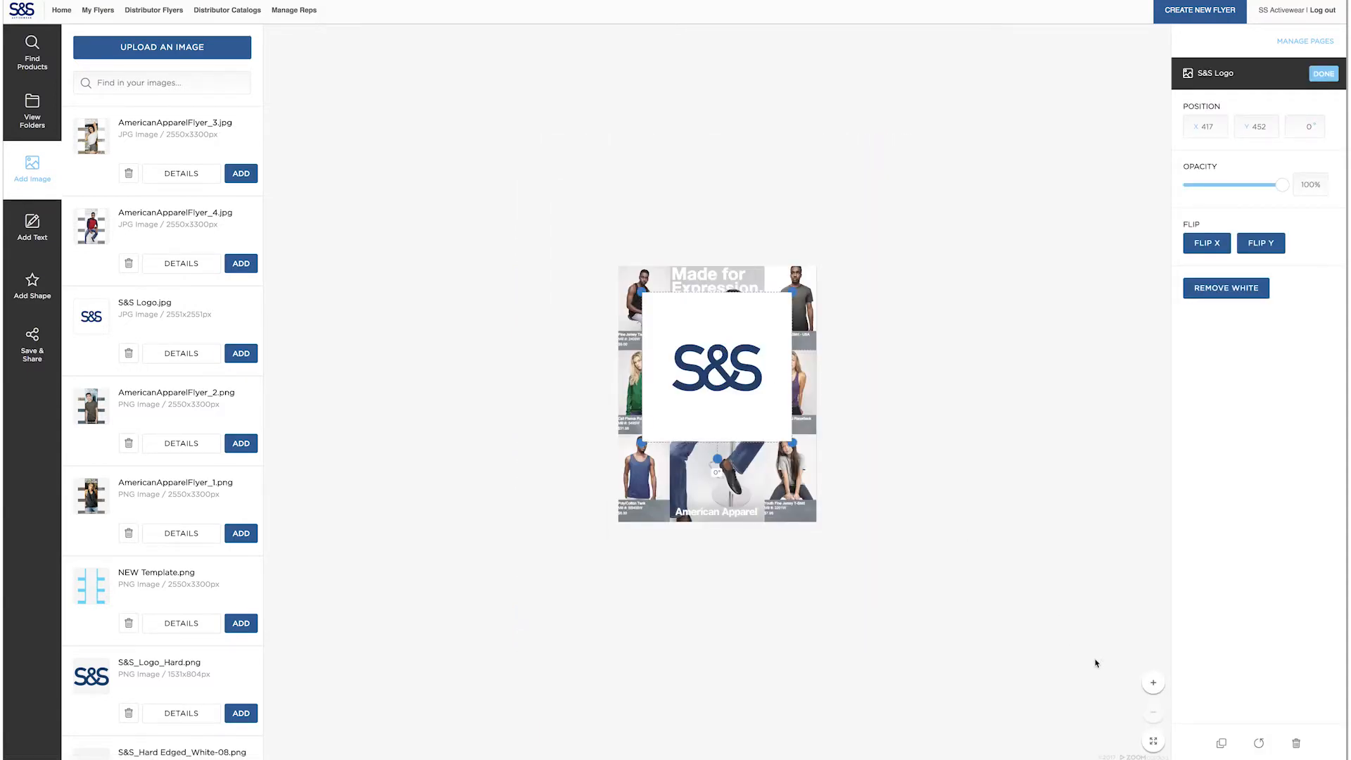
pyautogui.click(1153, 683)
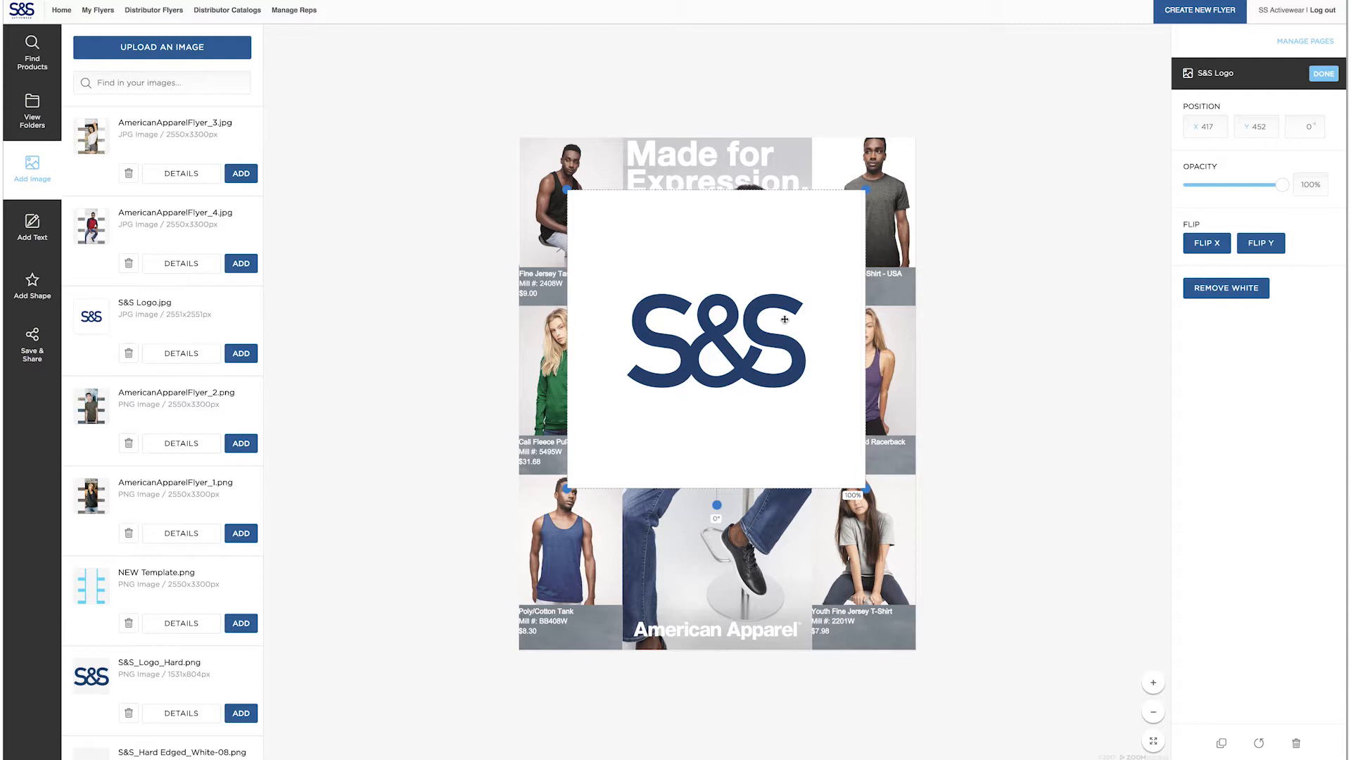
pyautogui.moveTo(781, 283); pyautogui.dragTo(806, 313)
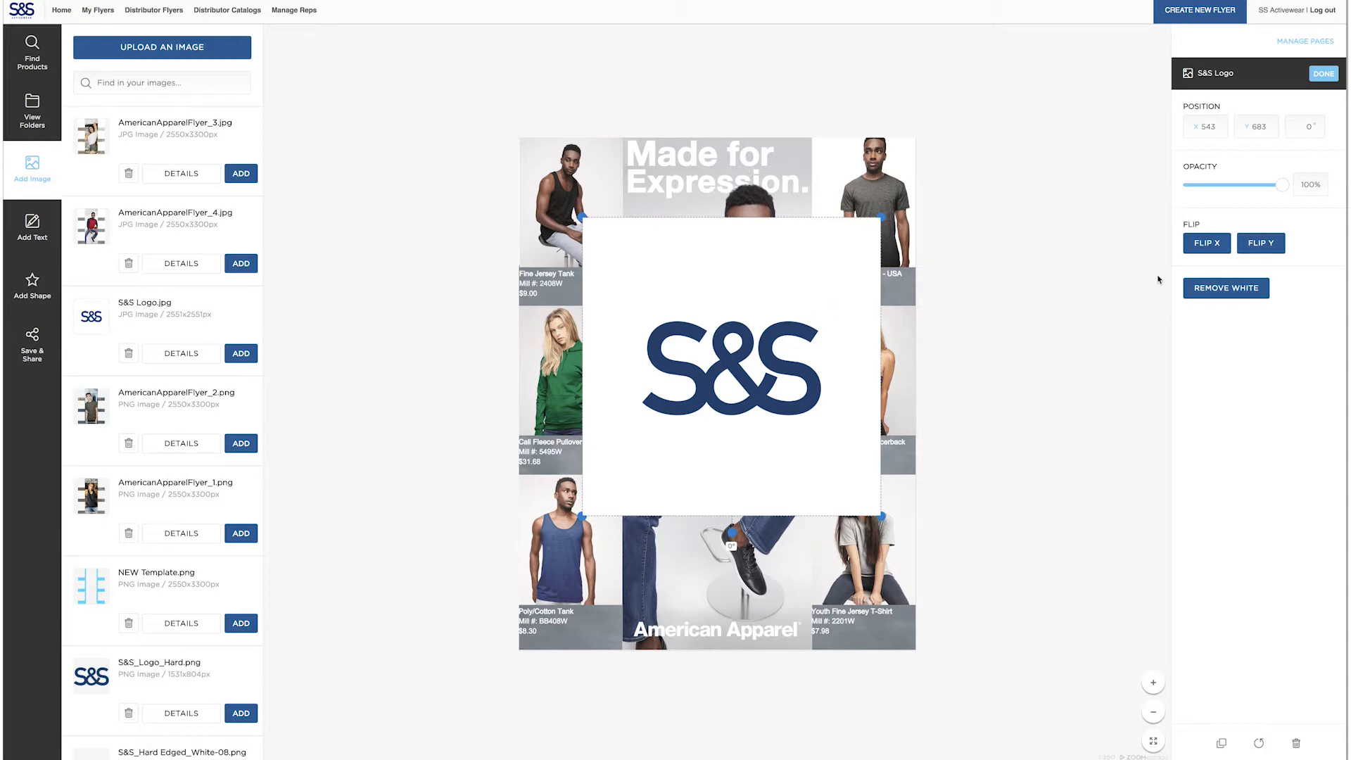
# Remove the S&S logo's white background and shrink the logo to fit the chest of the model's red shirt
pyautogui.click(1211, 293)
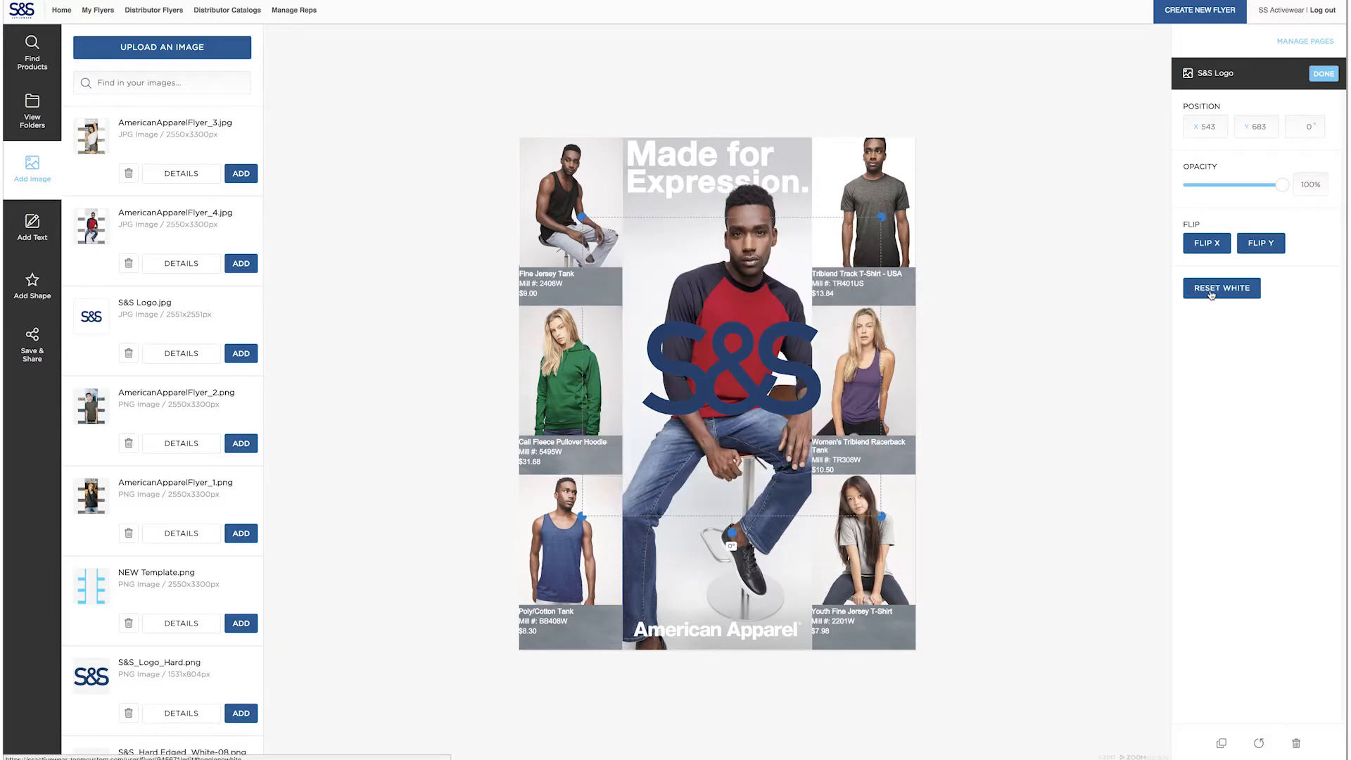
pyautogui.moveTo(881, 218); pyautogui.dragTo(725, 373)
pyautogui.moveTo(681, 447); pyautogui.dragTo(769, 325)
pyautogui.moveTo(816, 250); pyautogui.dragTo(812, 254)
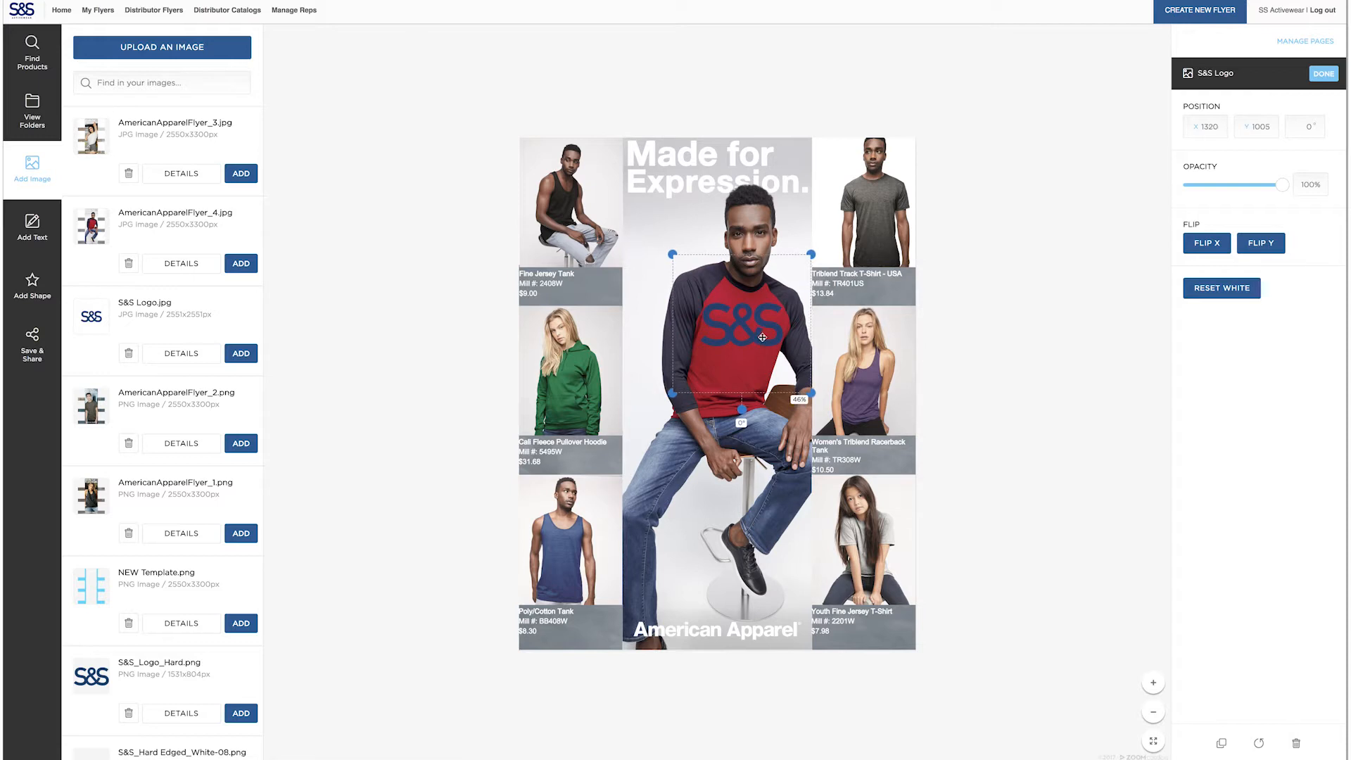
pyautogui.click(996, 448)
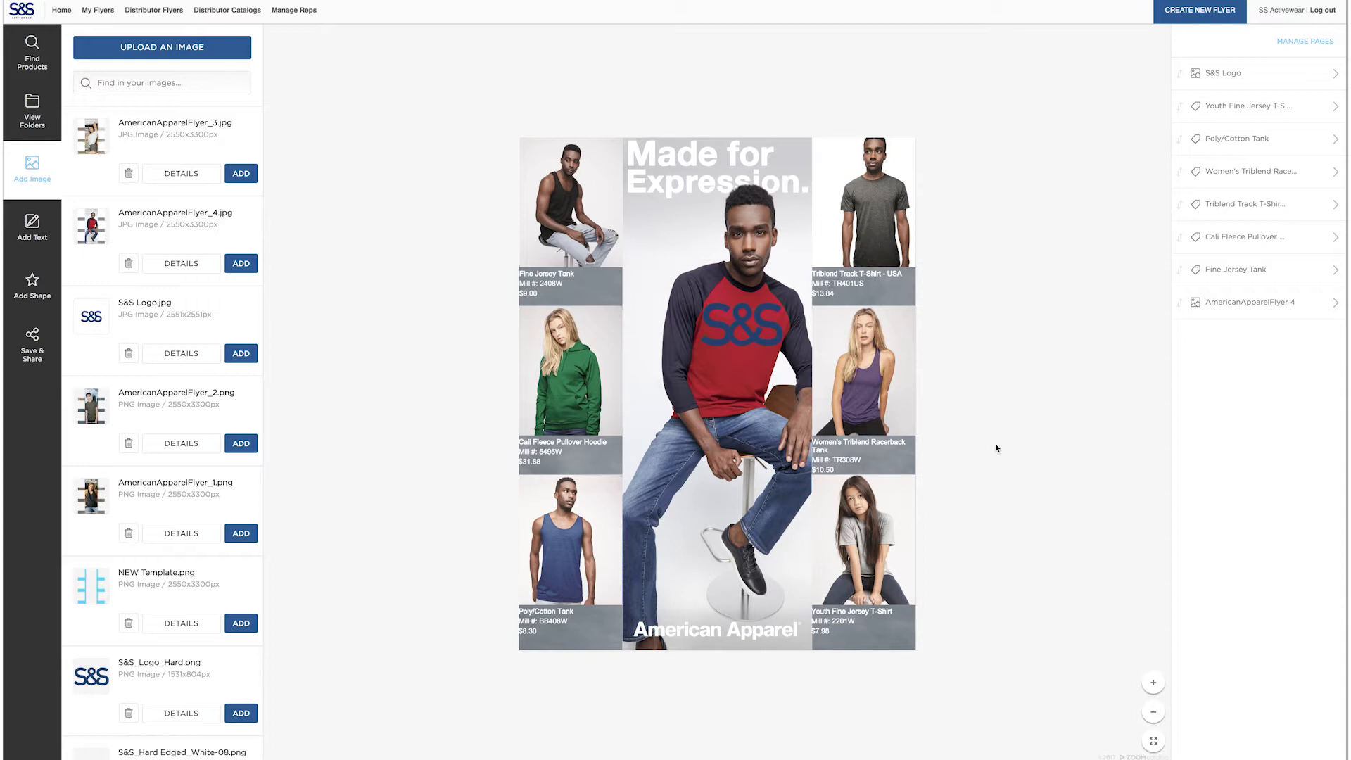
# Open the save options for the flyer and replace its name with "Test AA flyer"
pyautogui.click(40, 346)
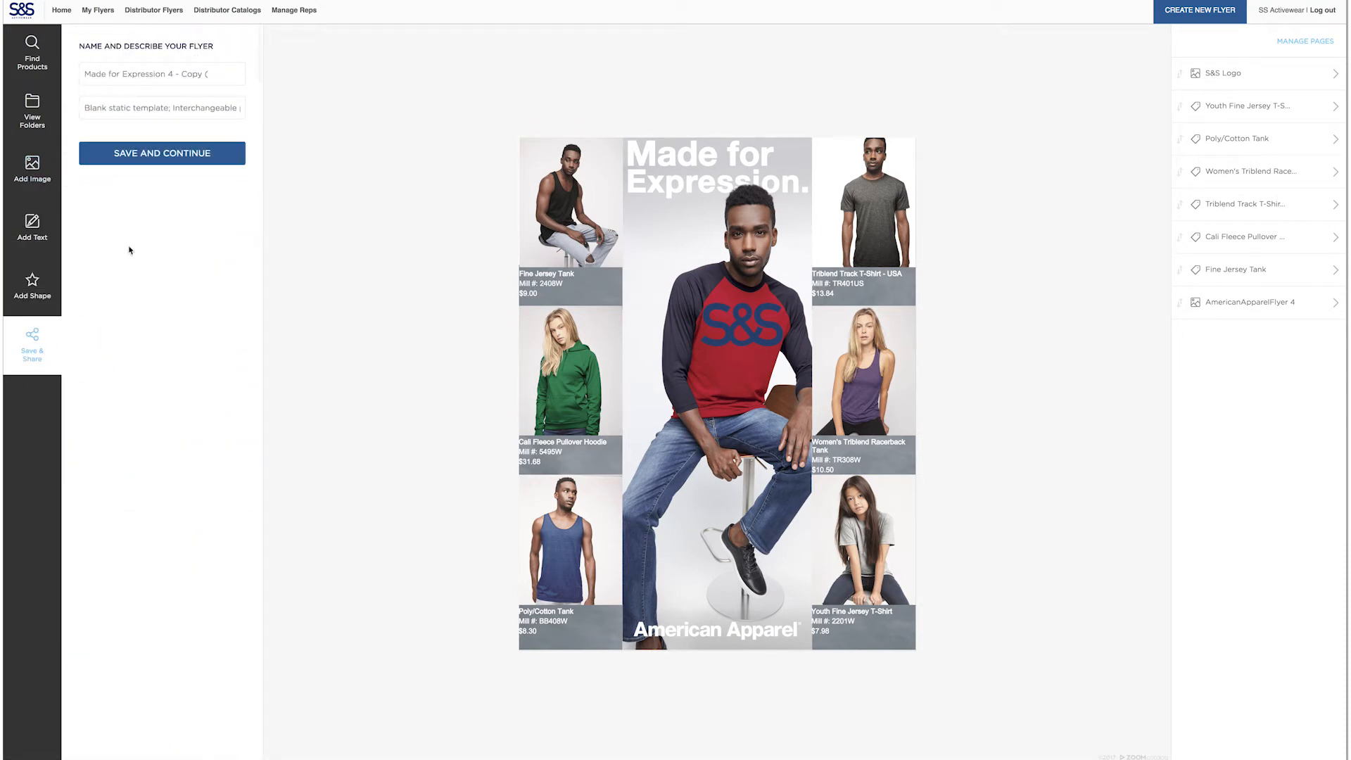
pyautogui.moveTo(230, 75); pyautogui.dragTo(65, 80)
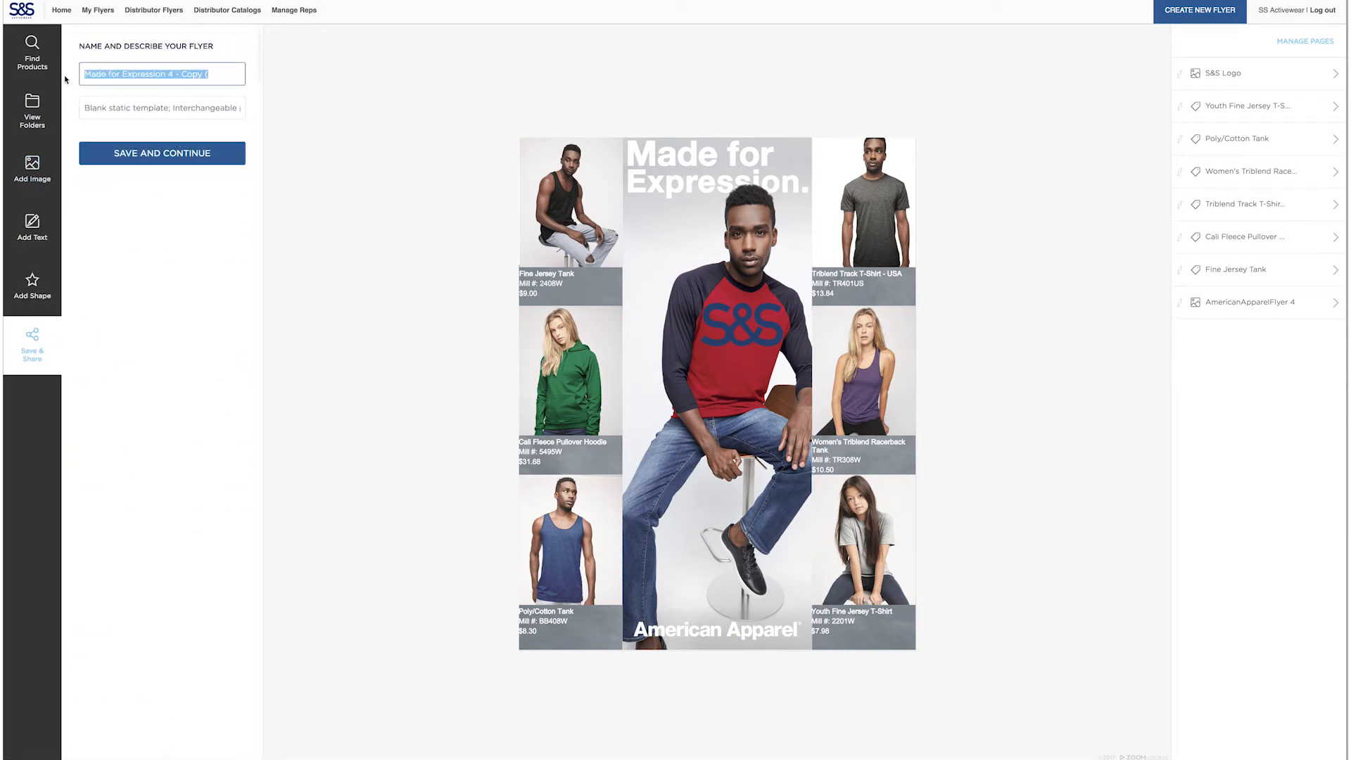
pyautogui.write('Test')
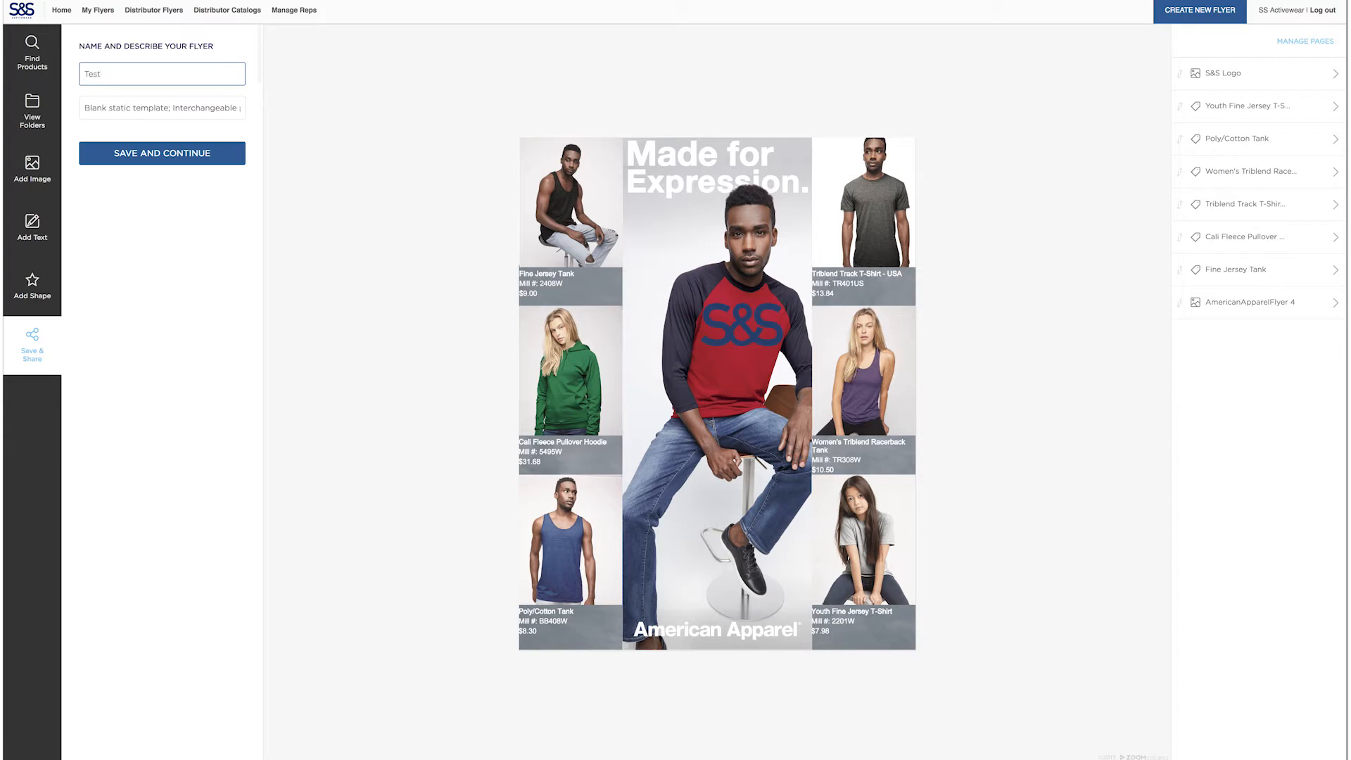
pyautogui.press('BackSpace')
pyautogui.press('BackSpace')
pyautogui.write('TE')
pyautogui.press('Tab')
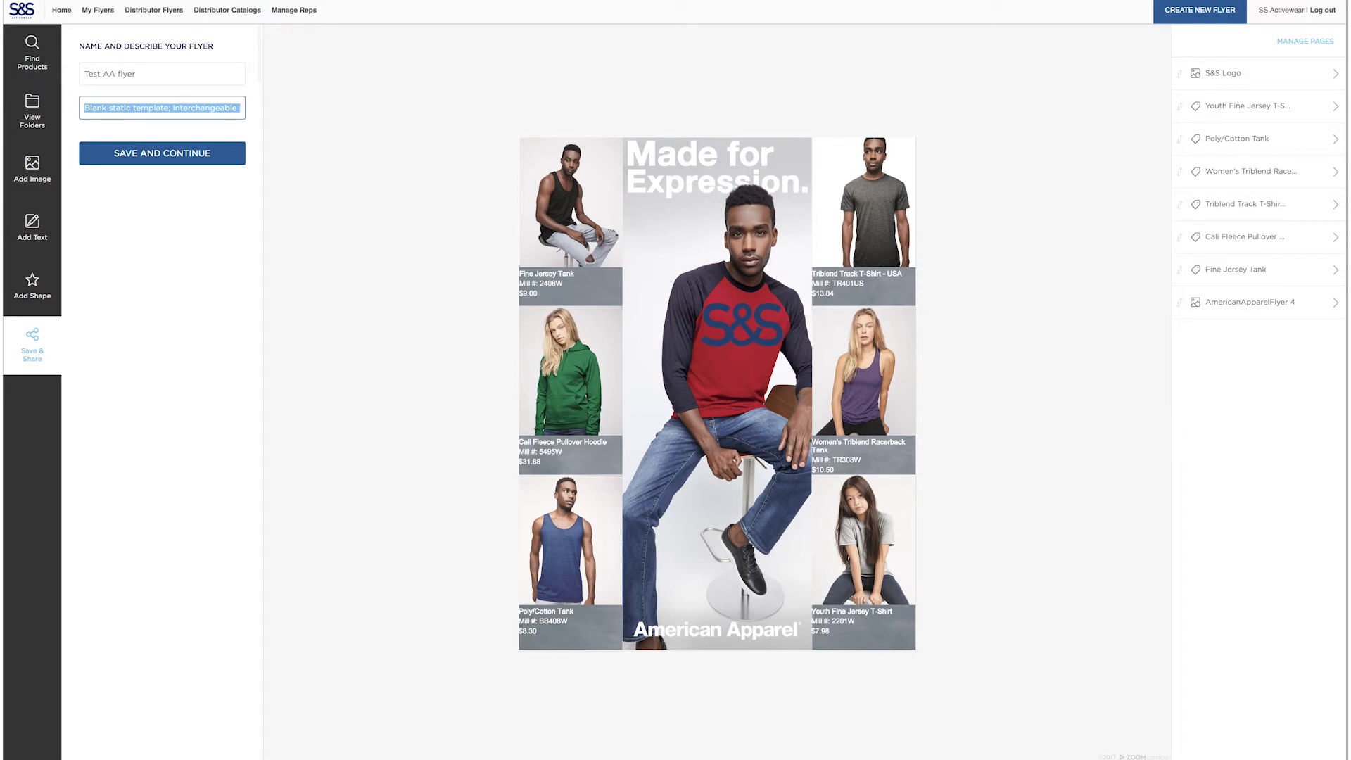
# Replace the flyer's description with "Test AA Flyer" and save the flyer
pyautogui.write('Test Fl')
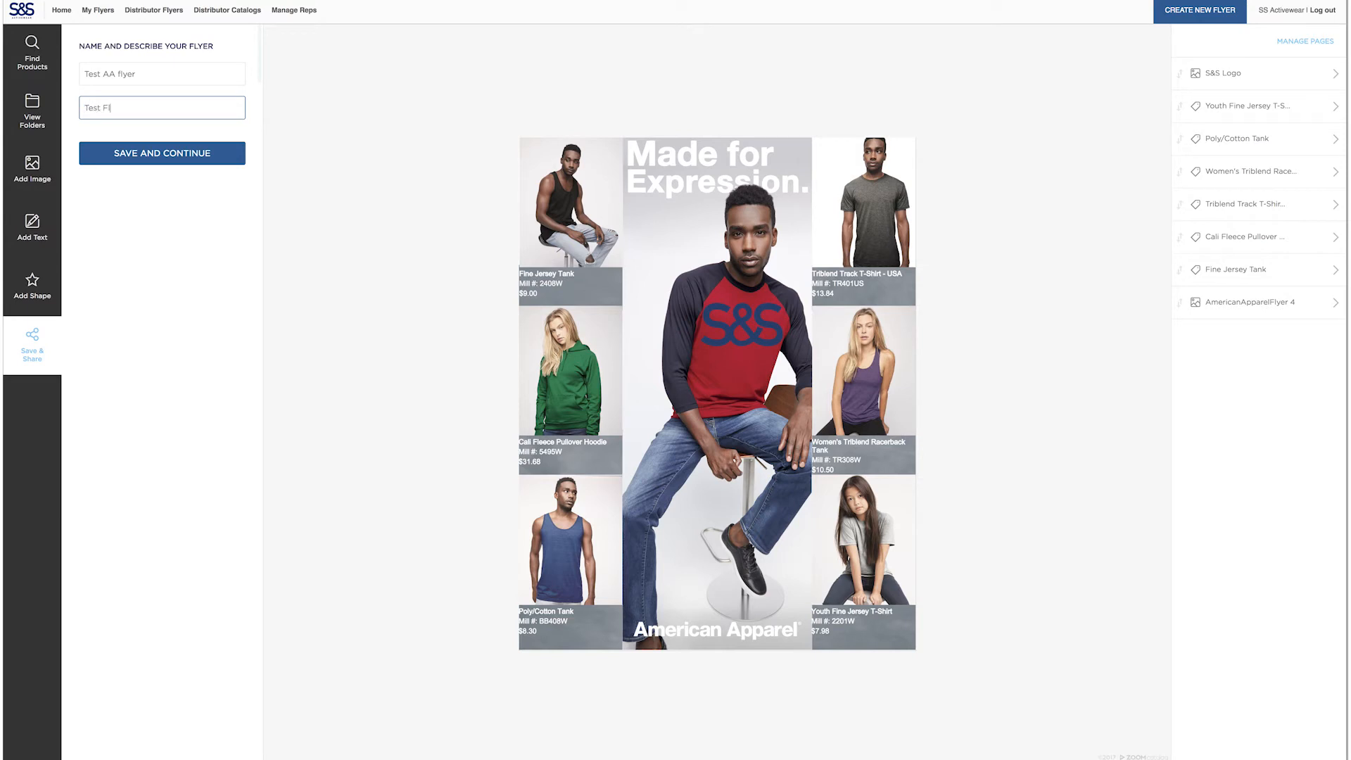
pyautogui.press('BackSpace')
pyautogui.press('BackSpace')
pyautogui.write('AA Flyer')
pyautogui.click(133, 156)
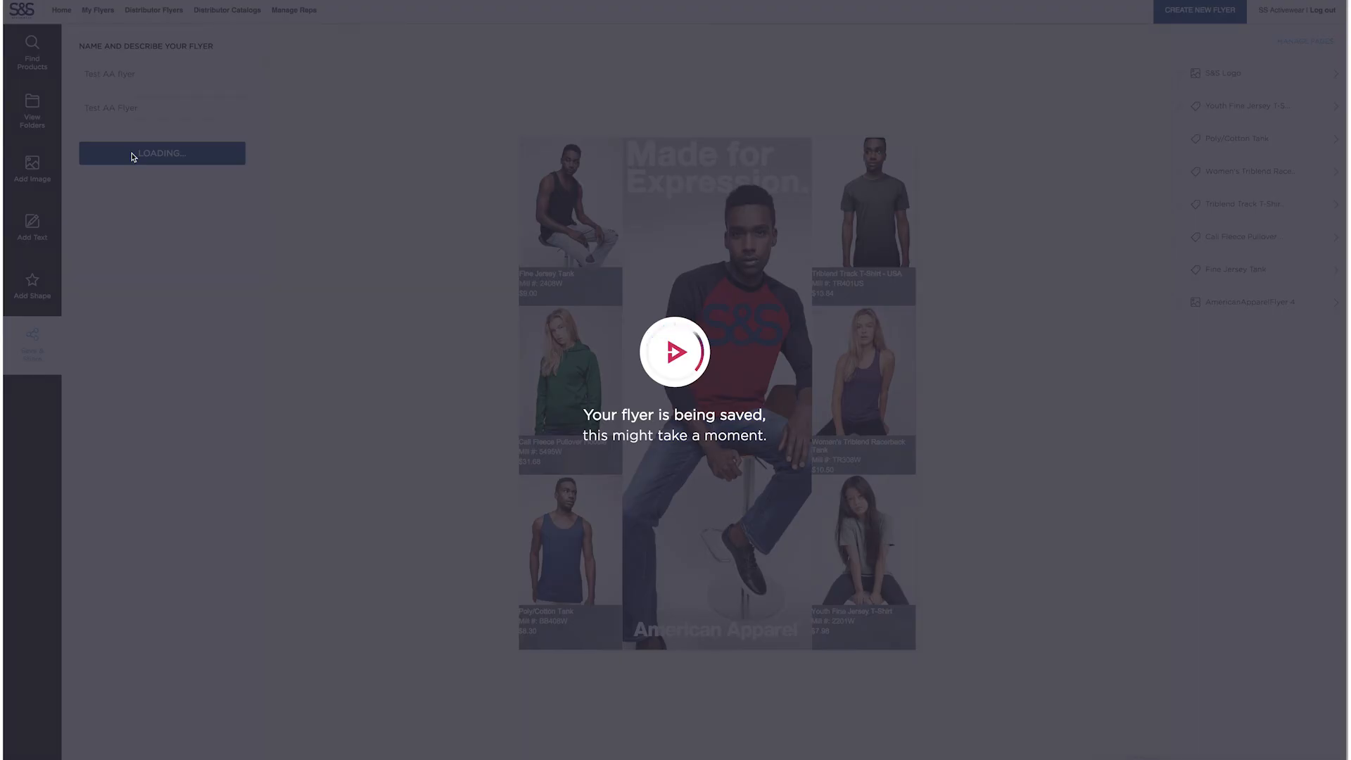